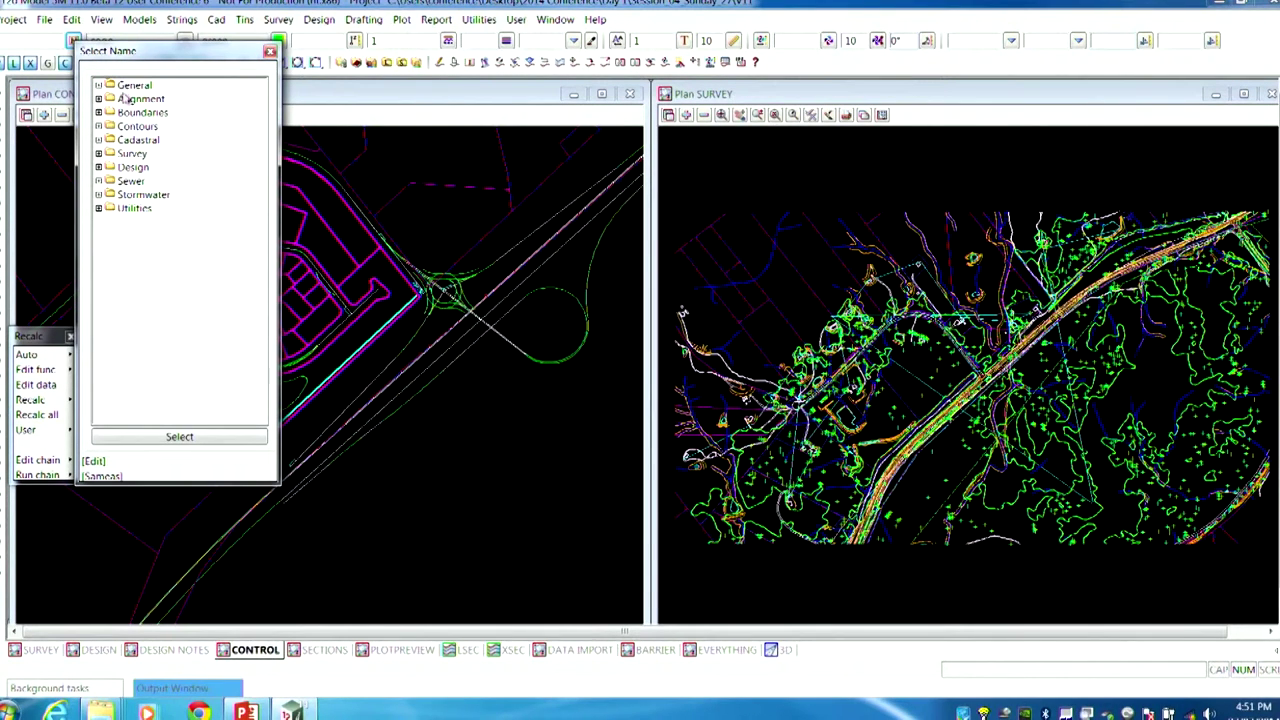
- Expand the General, Survey and Design categories in the Select Name list
{"action": "left_click_drag", "start_coordinate": [152, 52], "coordinate": [156, 64]}
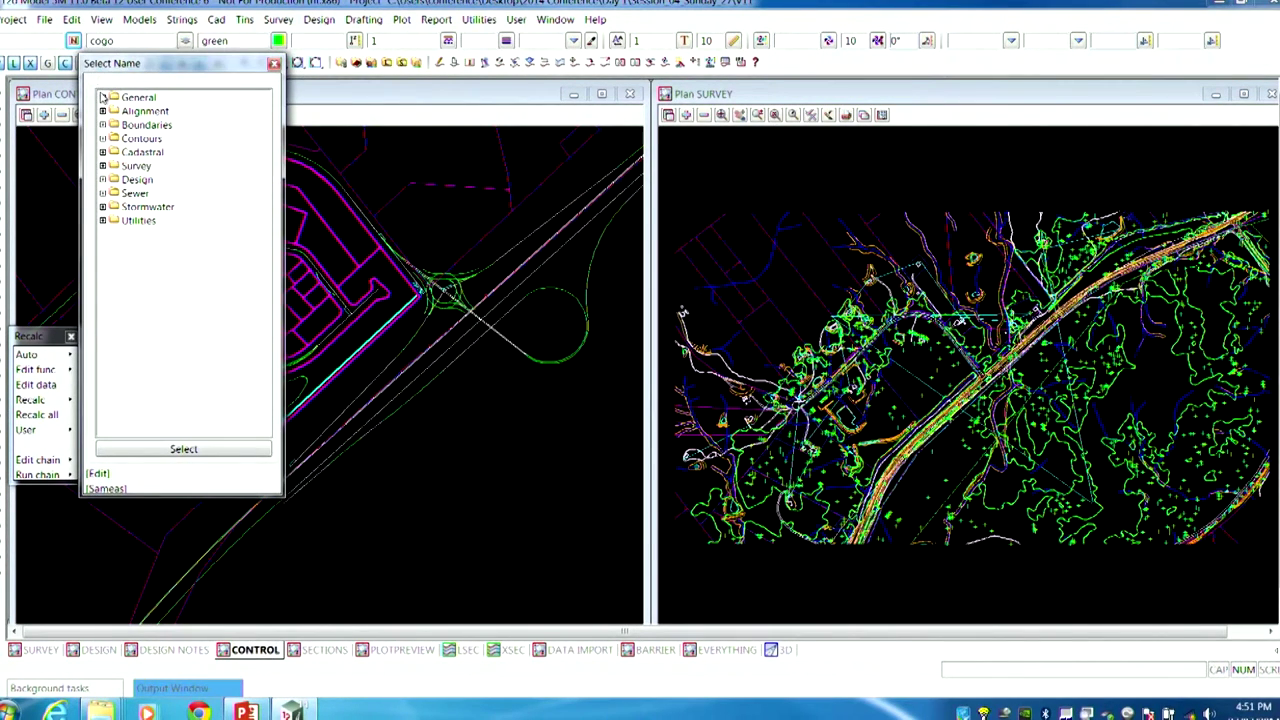
{"action": "left_click", "coordinate": [103, 97]}
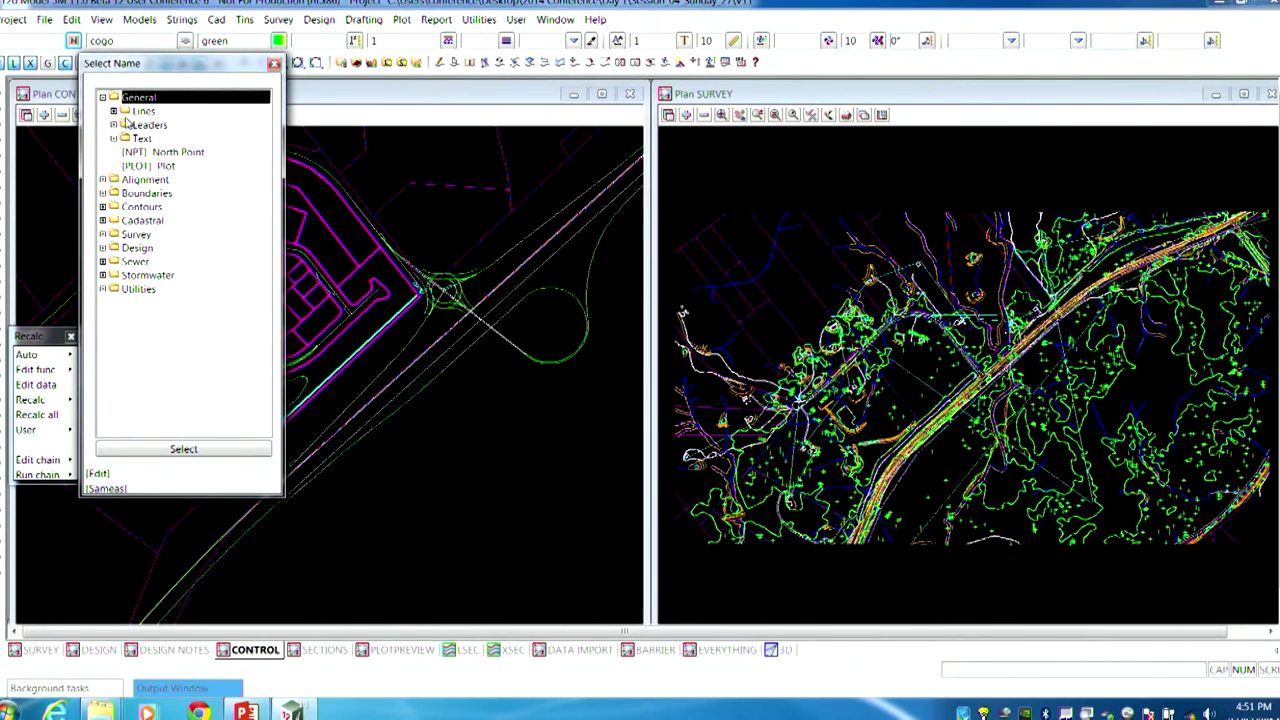
{"action": "left_click", "coordinate": [102, 234]}
{"action": "scroll", "coordinate": [123, 260], "scroll_direction": "down", "scroll_amount": 2}
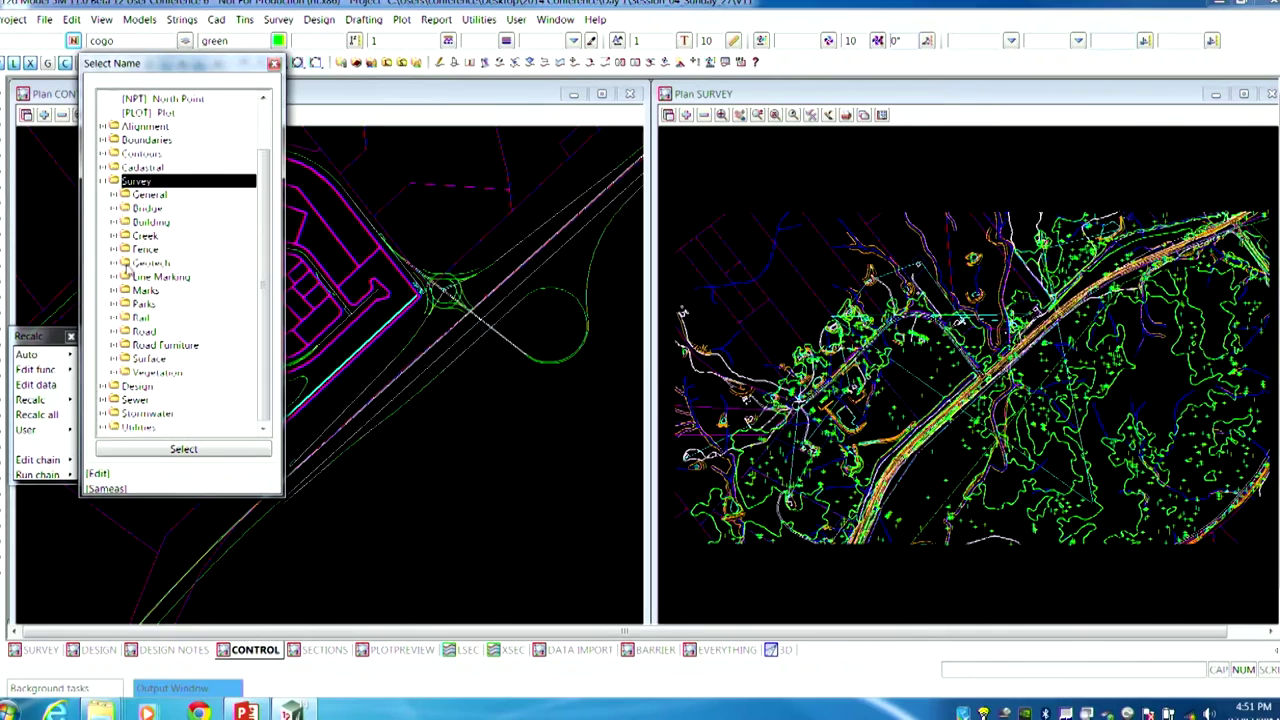
{"action": "left_click", "coordinate": [103, 385]}
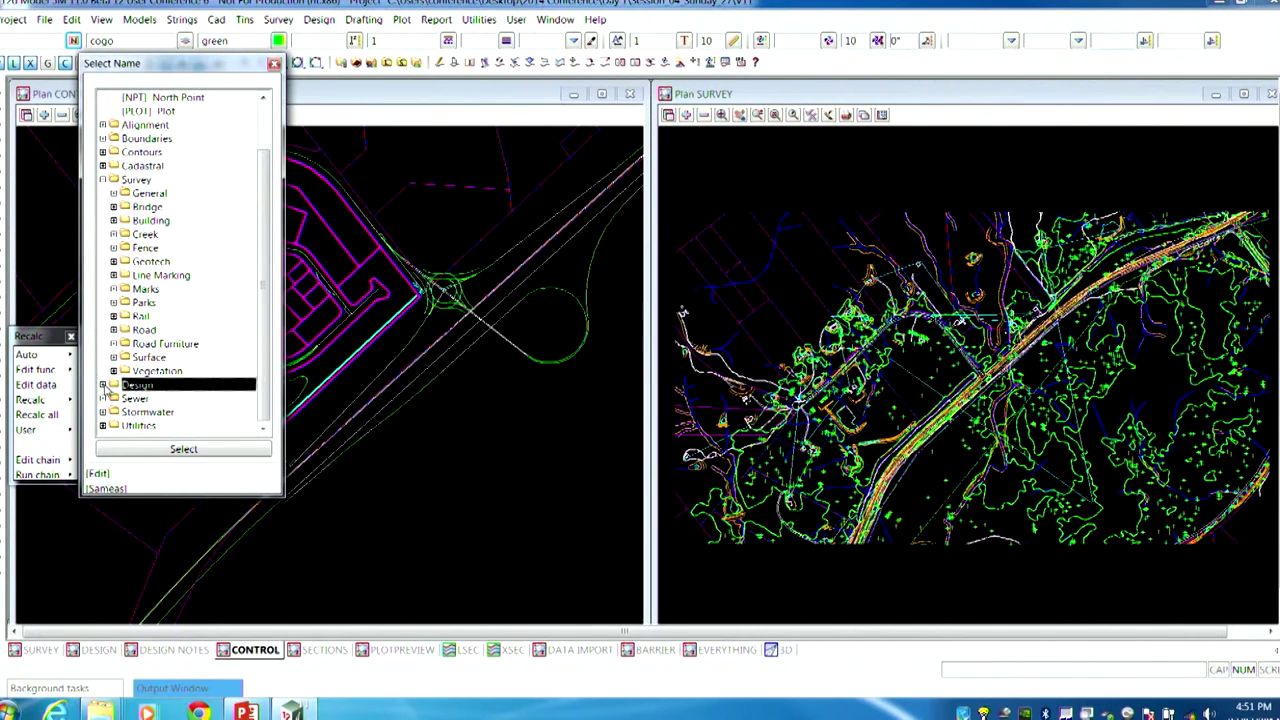
{"action": "scroll", "coordinate": [147, 345], "scroll_direction": "down", "scroll_amount": 2}
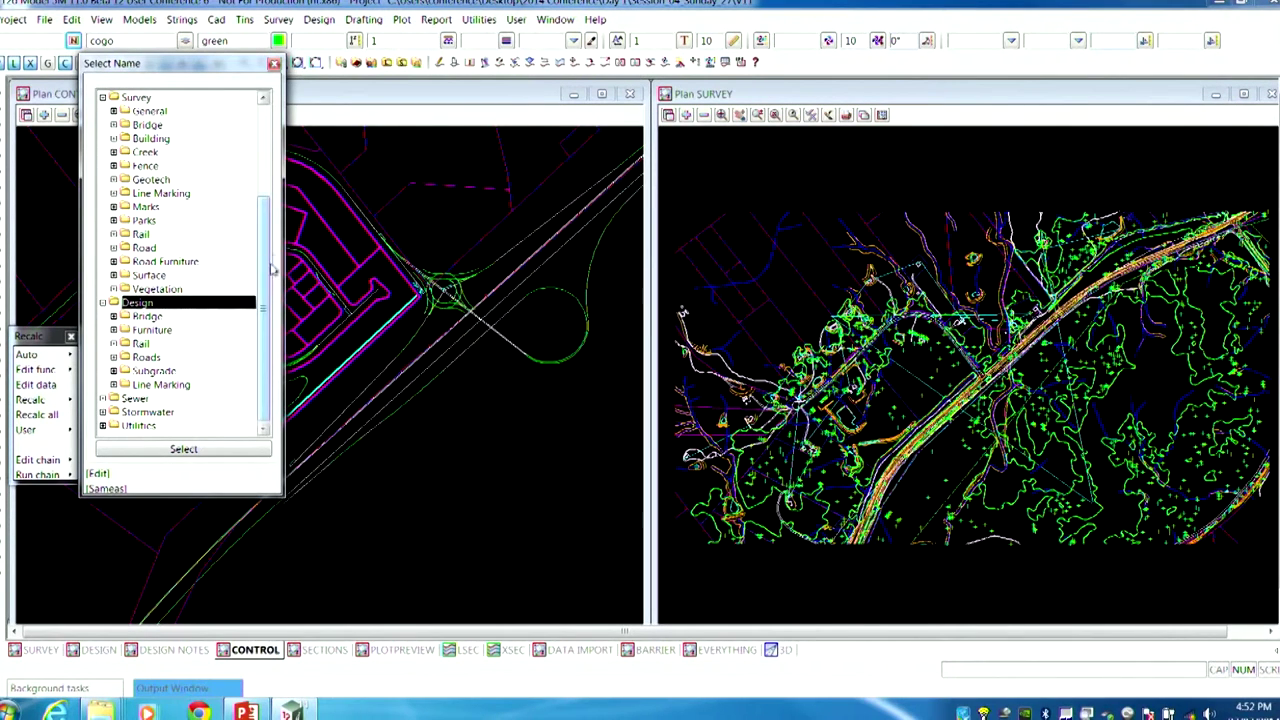
- Scroll through the expanded subgroups such as Roads and Subgrade, and move the Select Name list up and left
{"action": "left_click_drag", "start_coordinate": [244, 73], "coordinate": [223, 148]}
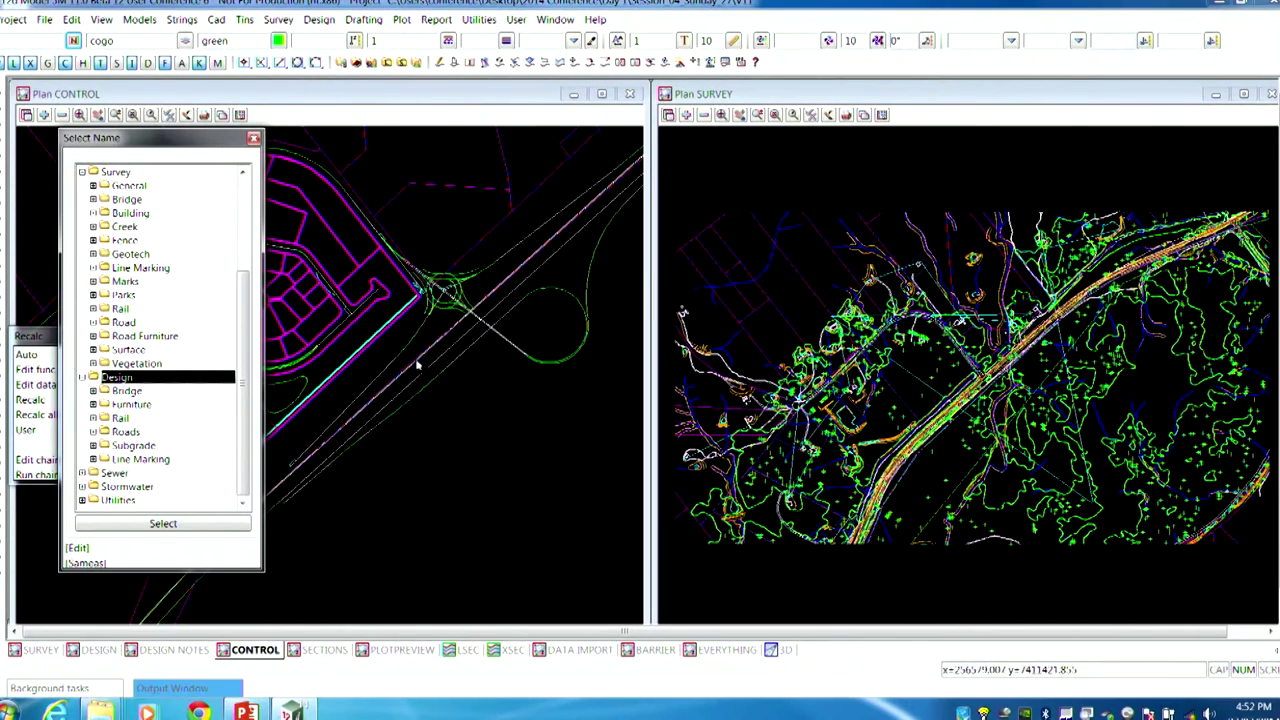
{"action": "scroll", "coordinate": [480, 403], "scroll_direction": "down", "scroll_amount": 3}
{"action": "scroll", "coordinate": [397, 383], "scroll_direction": "up", "scroll_amount": 1}
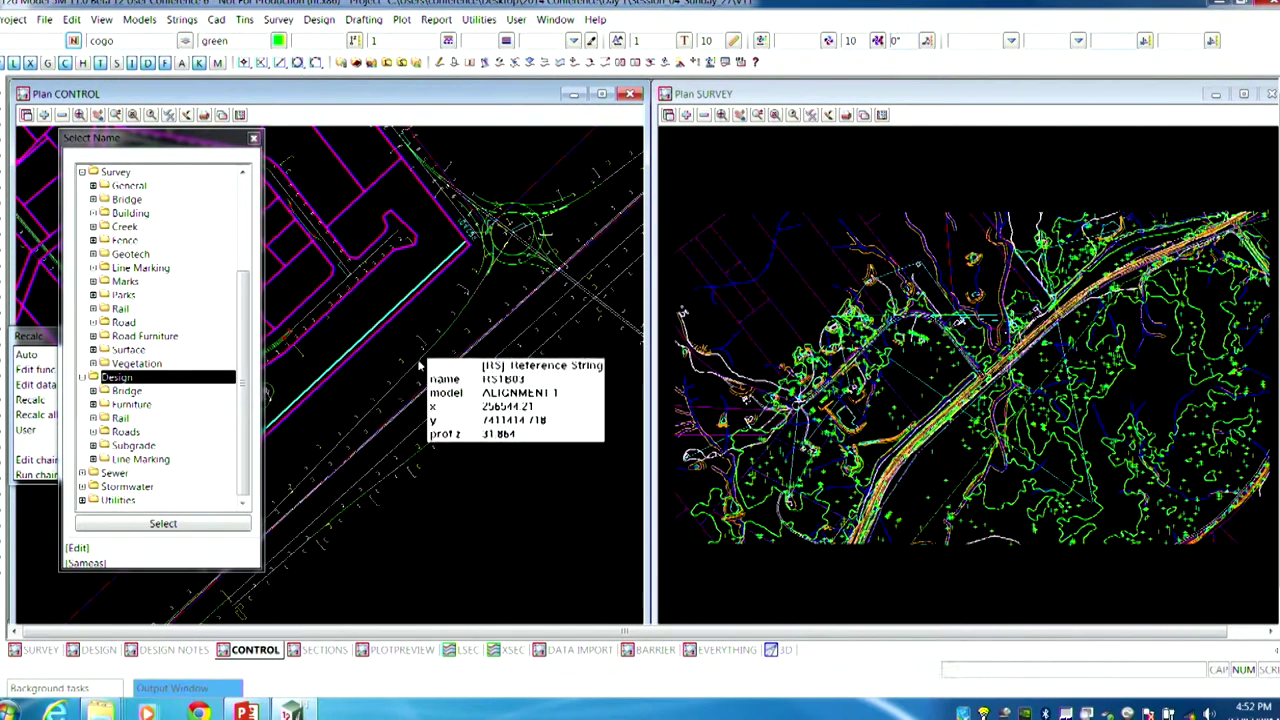
{"action": "mouse_move", "coordinate": [418, 357]}
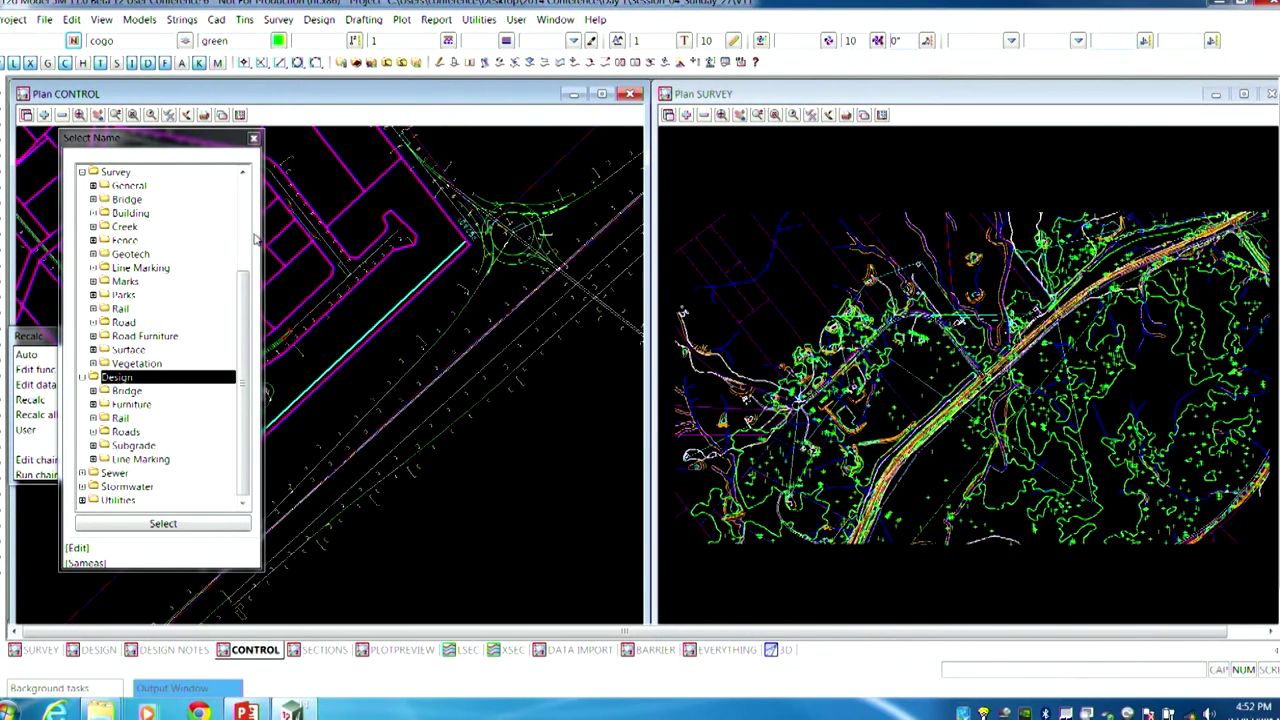
{"action": "left_click", "coordinate": [189, 142]}
{"action": "left_click_drag", "start_coordinate": [189, 142], "coordinate": [183, 102]}
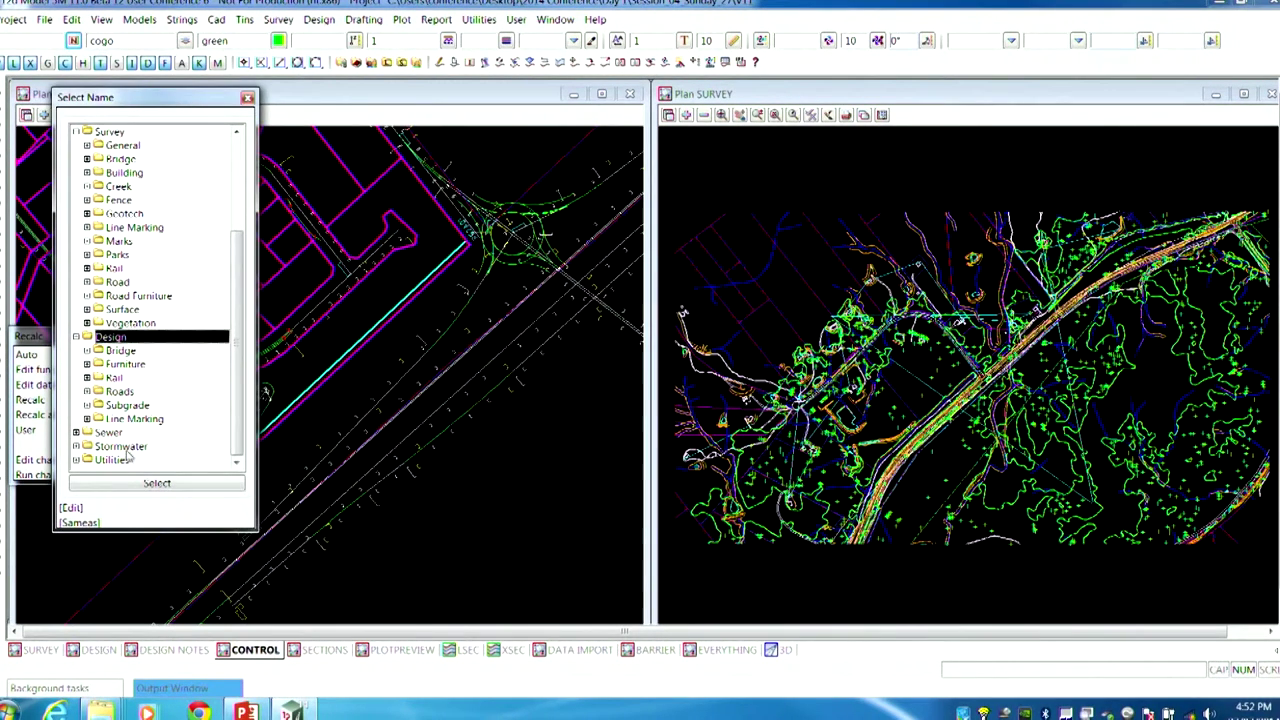
{"action": "left_click", "coordinate": [73, 508]}
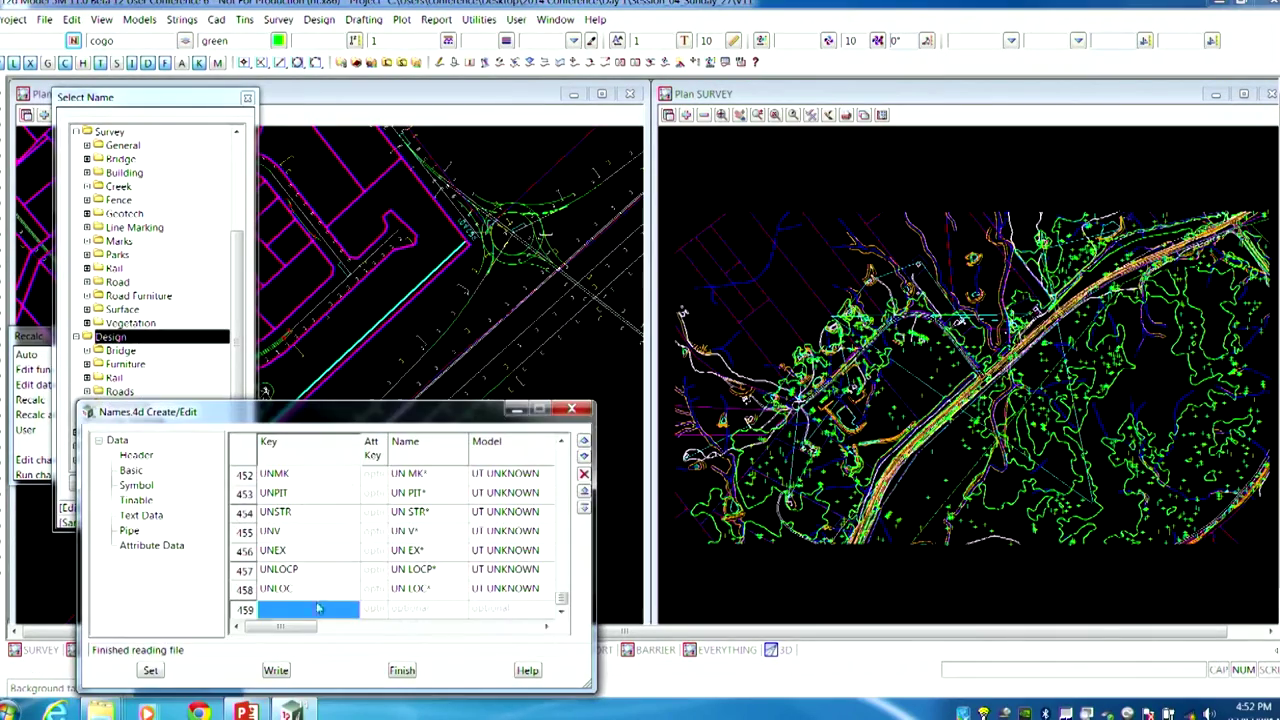
{"action": "left_click_drag", "start_coordinate": [347, 420], "coordinate": [251, 16]}
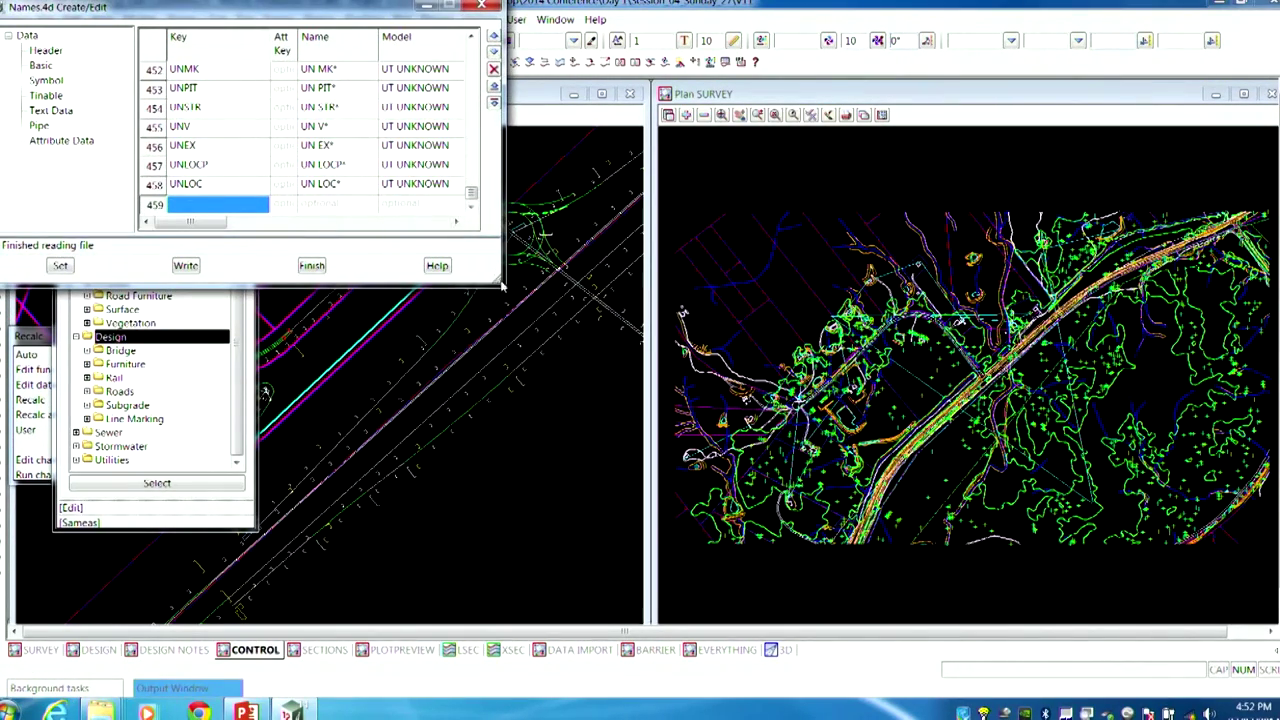
{"action": "left_click_drag", "start_coordinate": [500, 285], "coordinate": [1278, 688]}
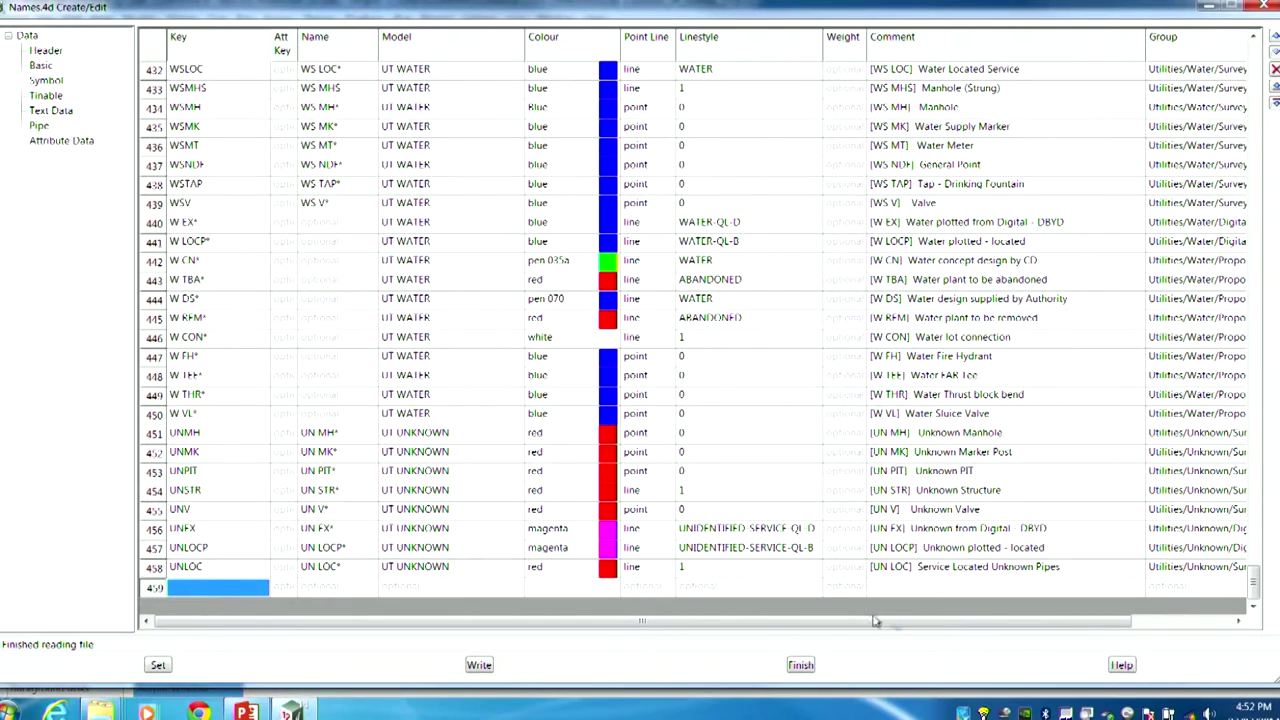
{"action": "left_click_drag", "start_coordinate": [903, 627], "coordinate": [989, 627]}
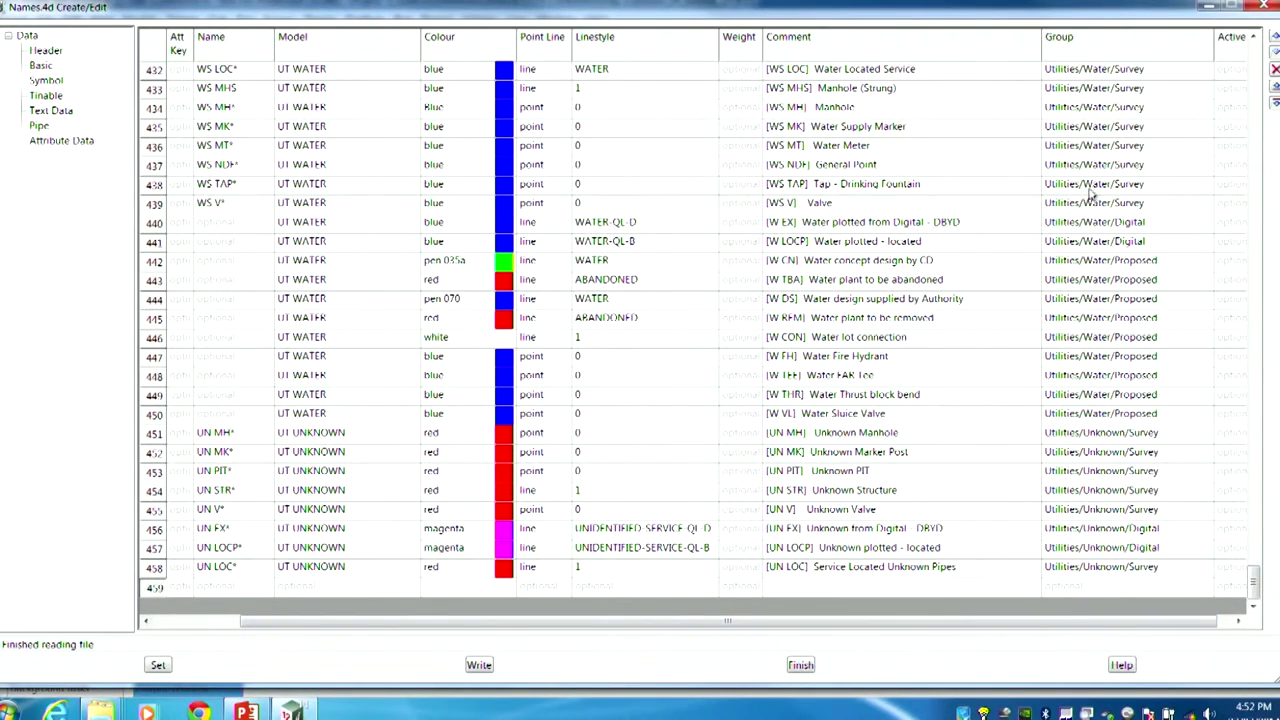
{"action": "left_click_drag", "start_coordinate": [1254, 580], "coordinate": [1255, 48]}
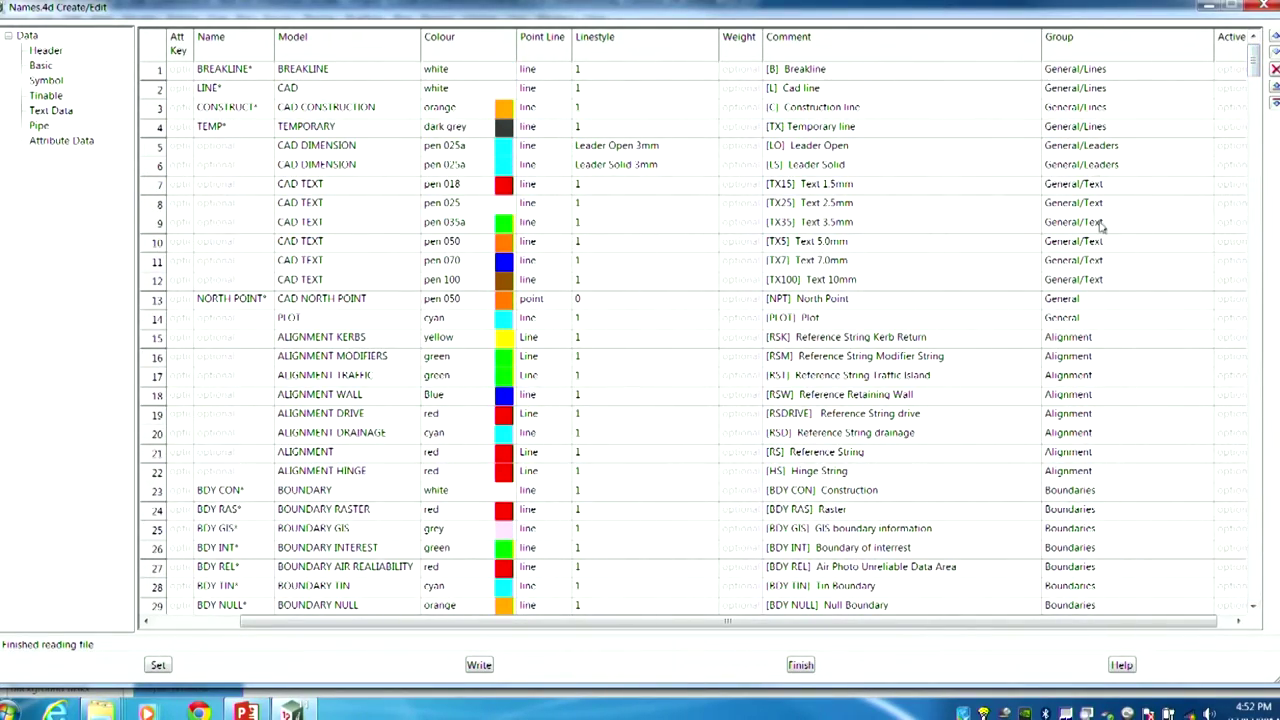
{"action": "left_click", "coordinate": [1084, 306]}
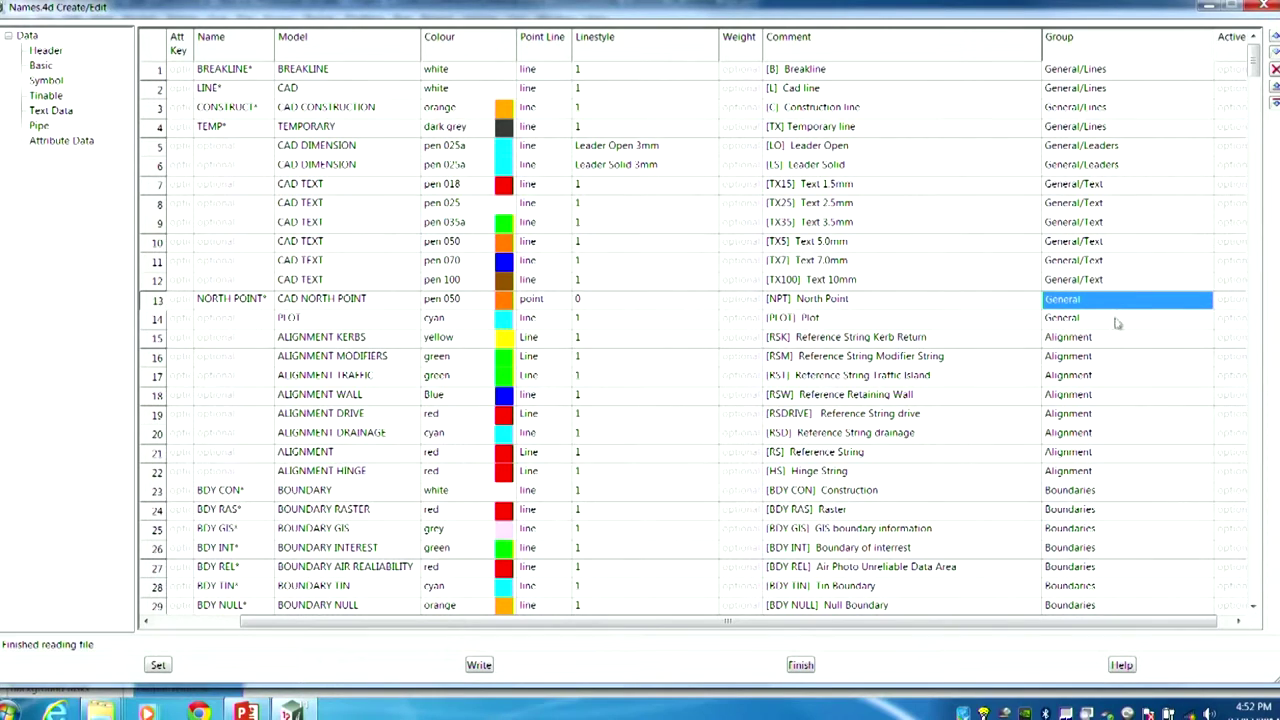
{"action": "left_click", "coordinate": [1078, 287]}
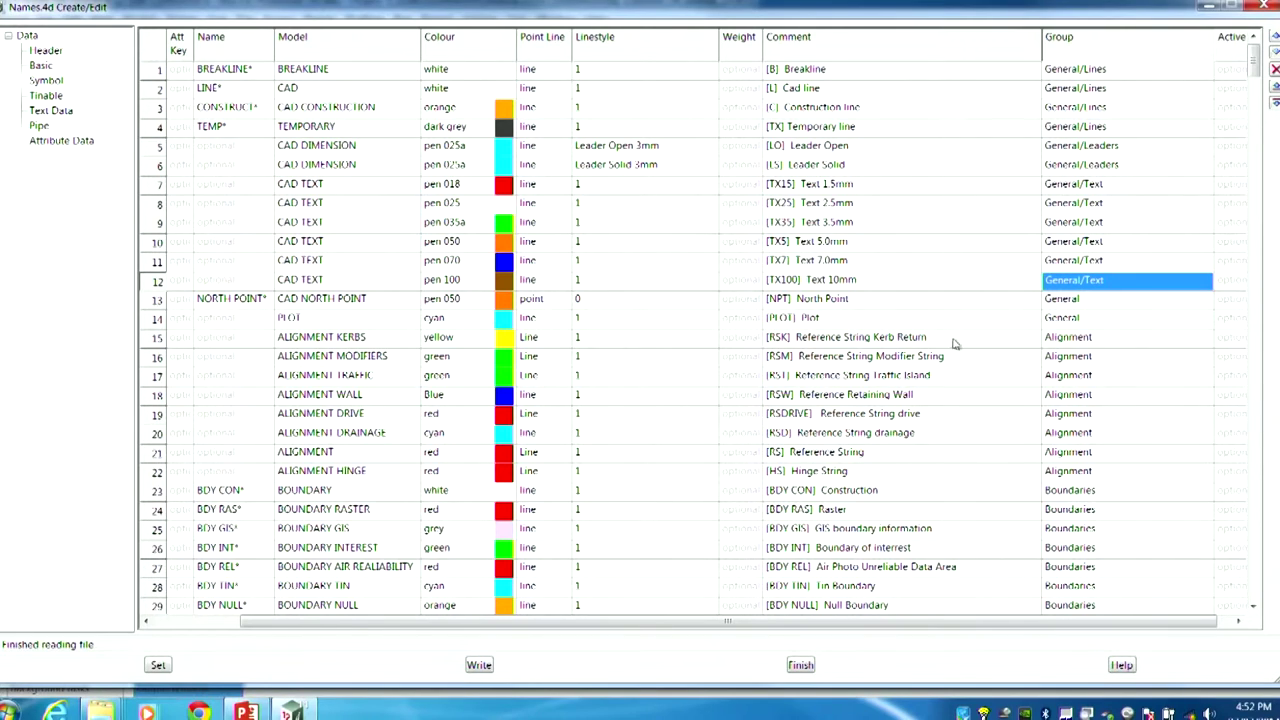
{"action": "left_click", "coordinate": [38, 126]}
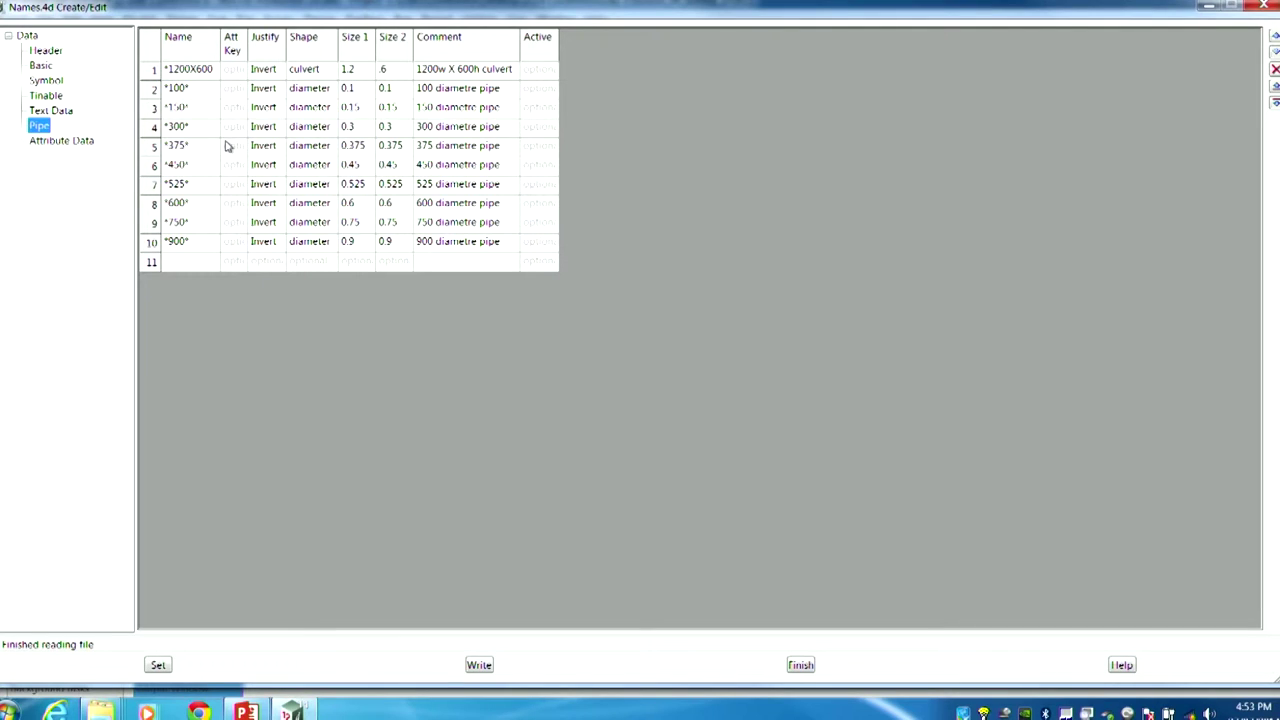
{"action": "left_click", "coordinate": [84, 143]}
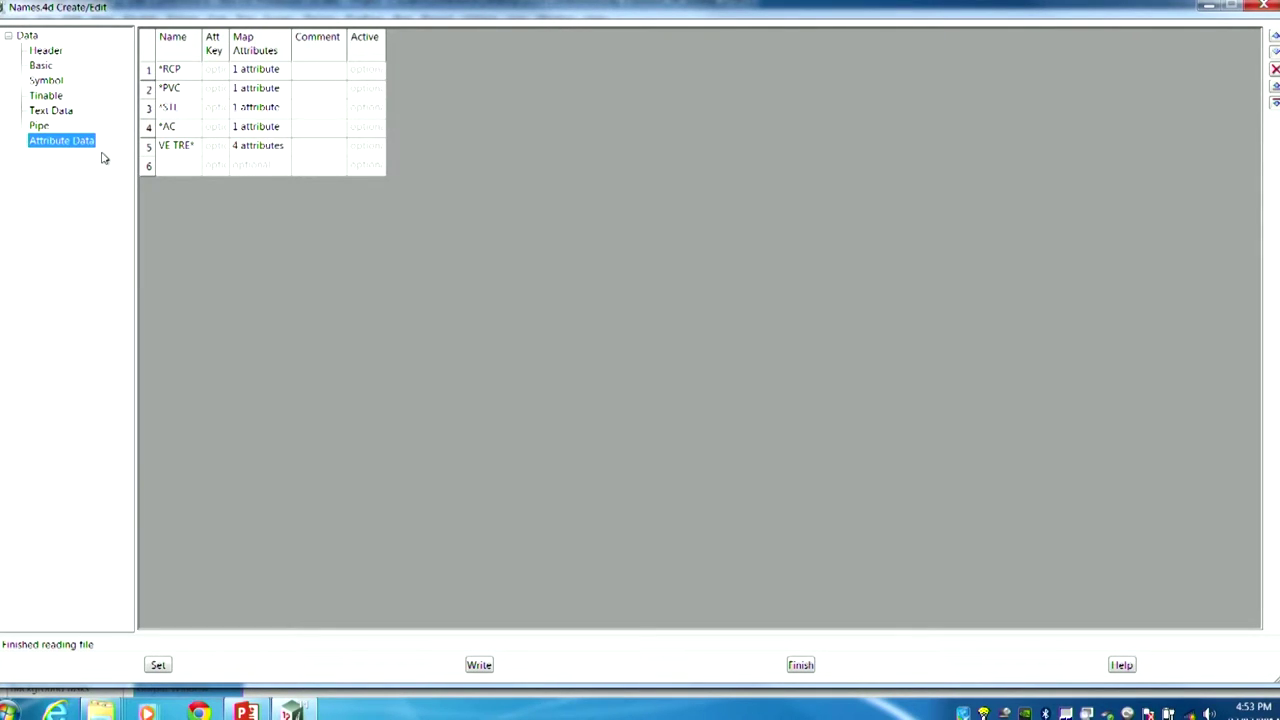
{"action": "left_click", "coordinate": [1205, 8]}
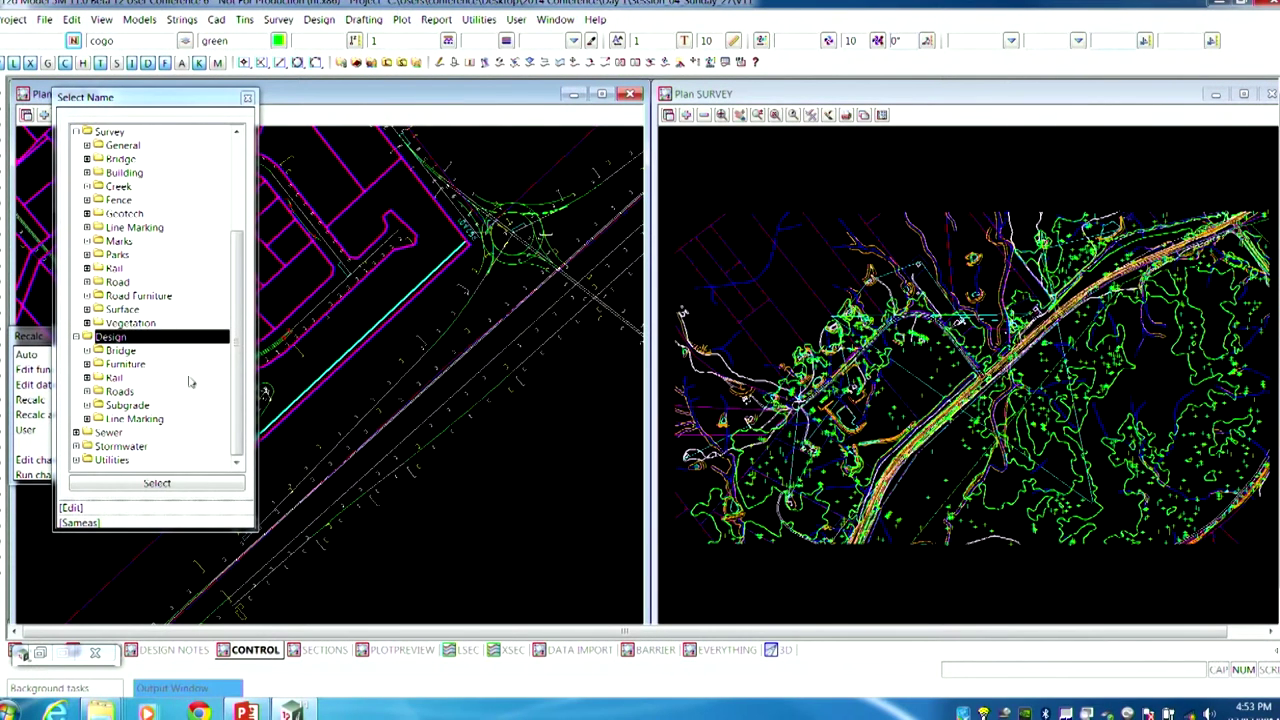
- Pick [SW] Stormwater Pipe under Stormwater > Proposed as the default name and append 600
{"action": "left_click", "coordinate": [77, 447]}
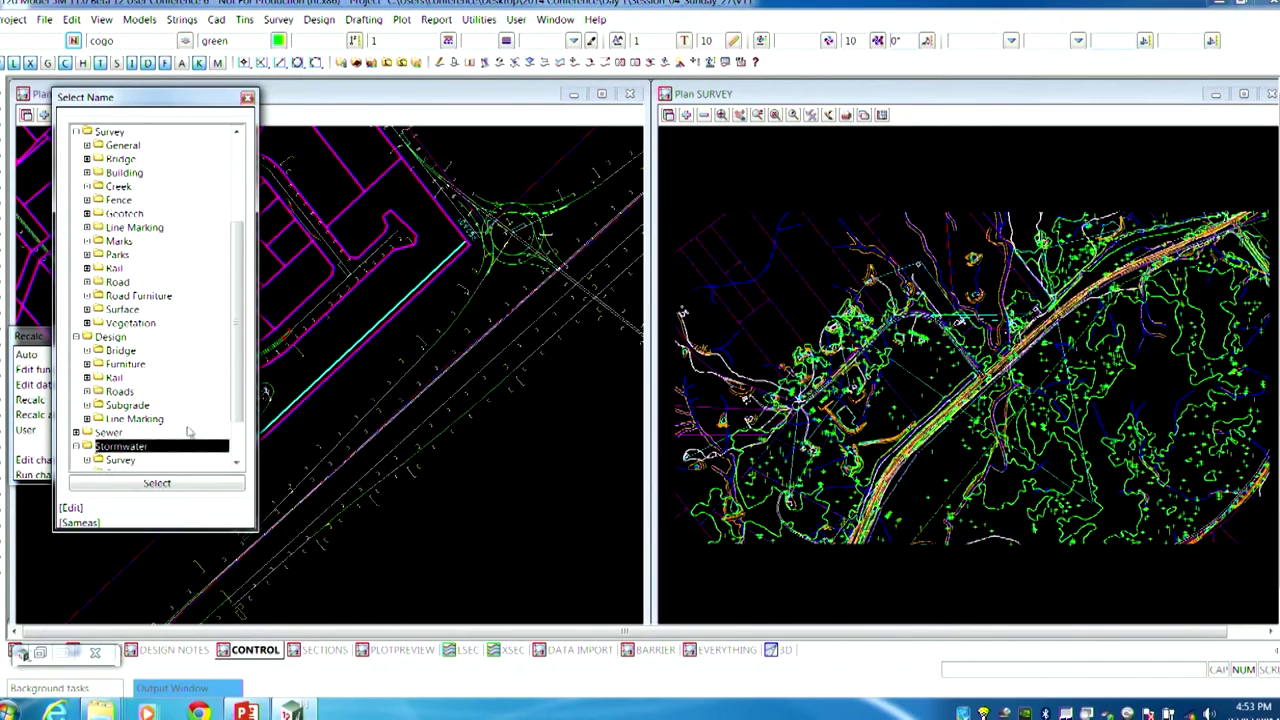
{"action": "left_click", "coordinate": [89, 434]}
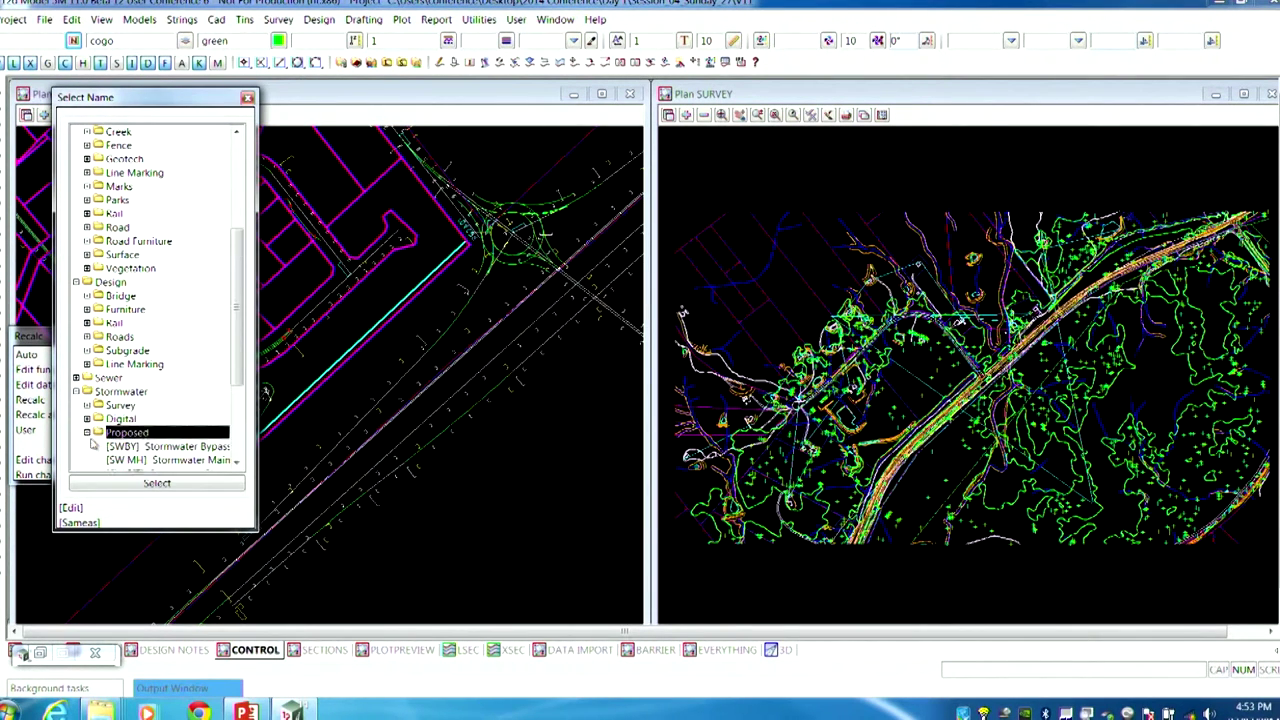
{"action": "left_click", "coordinate": [140, 461]}
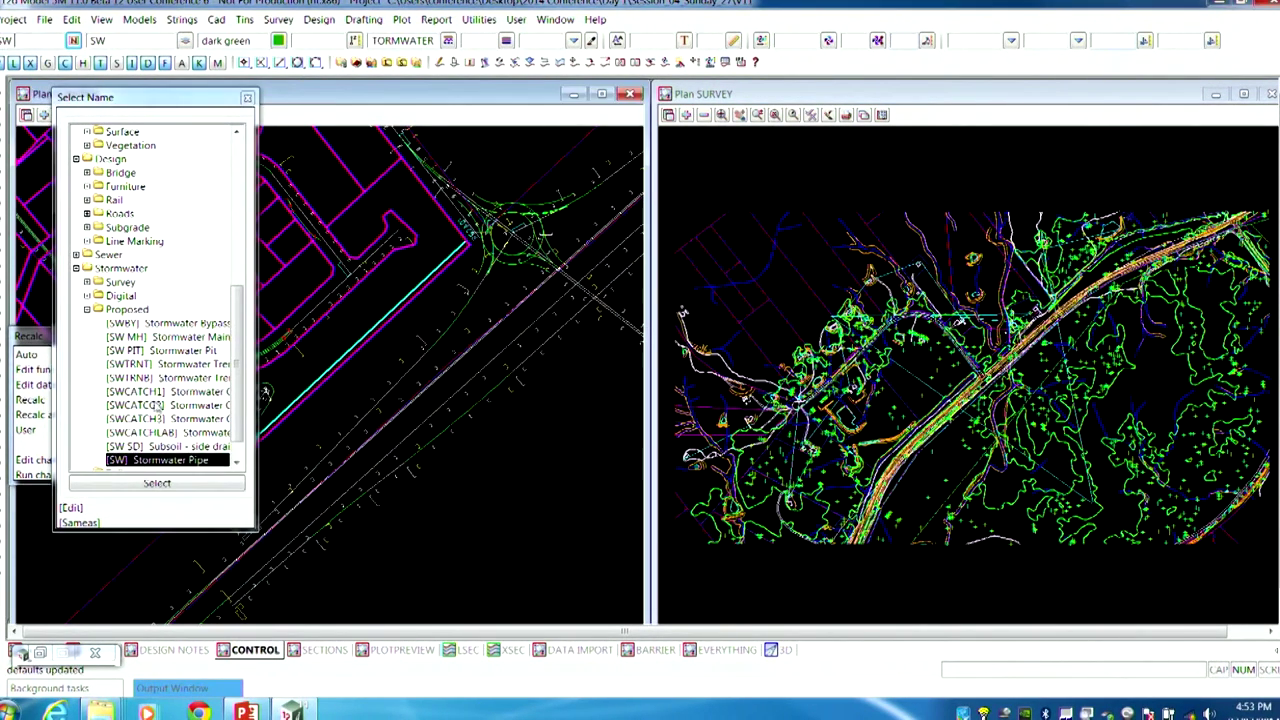
{"action": "left_click", "coordinate": [247, 97]}
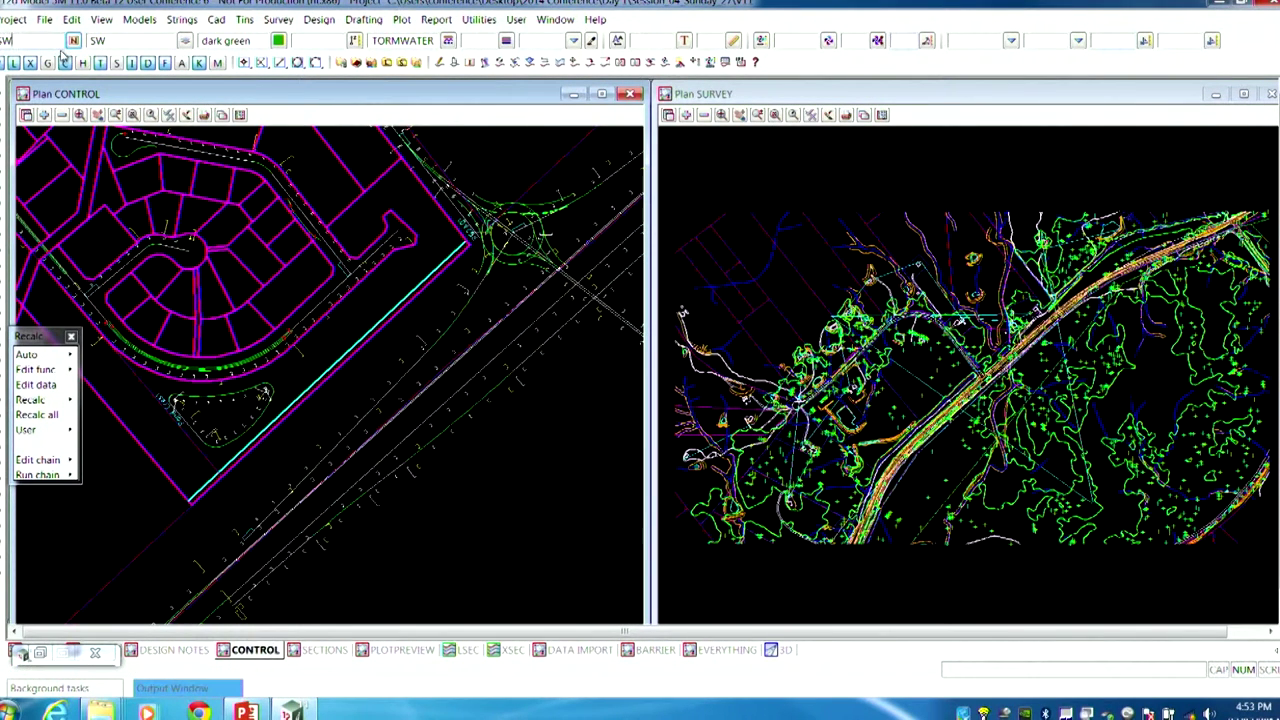
{"action": "type", "text": "60"}
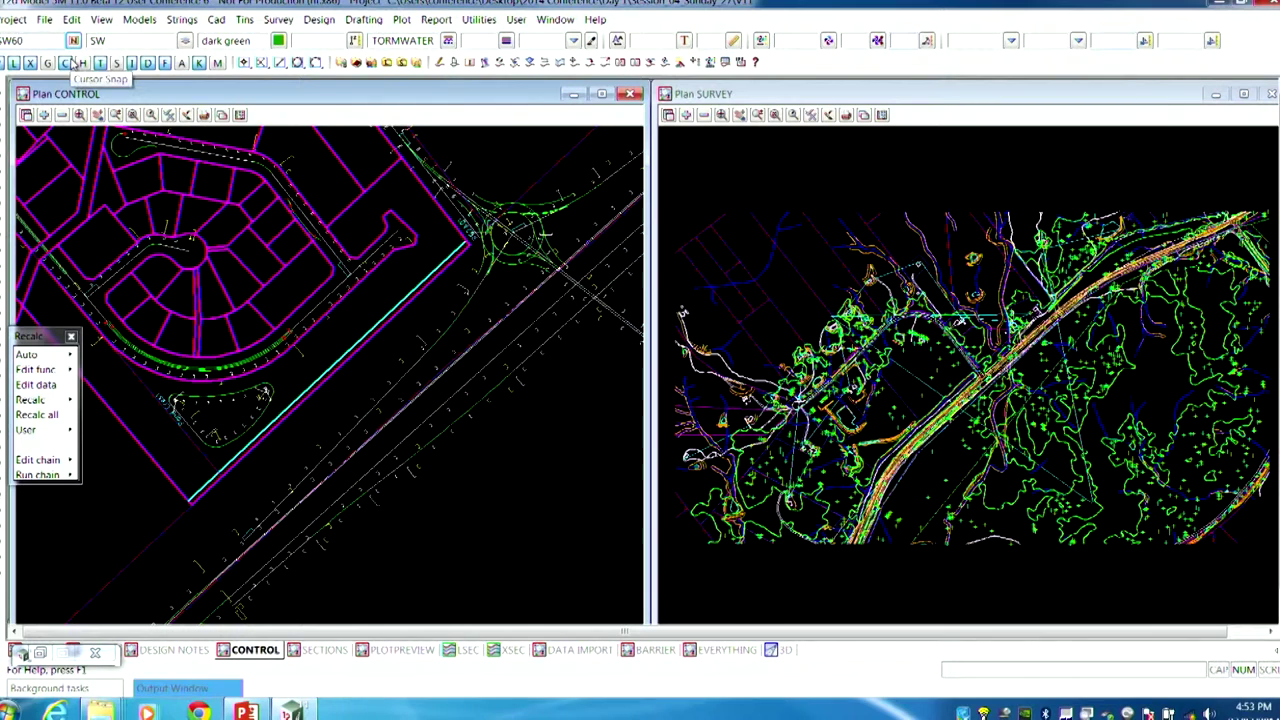
{"action": "type", "text": "0"}
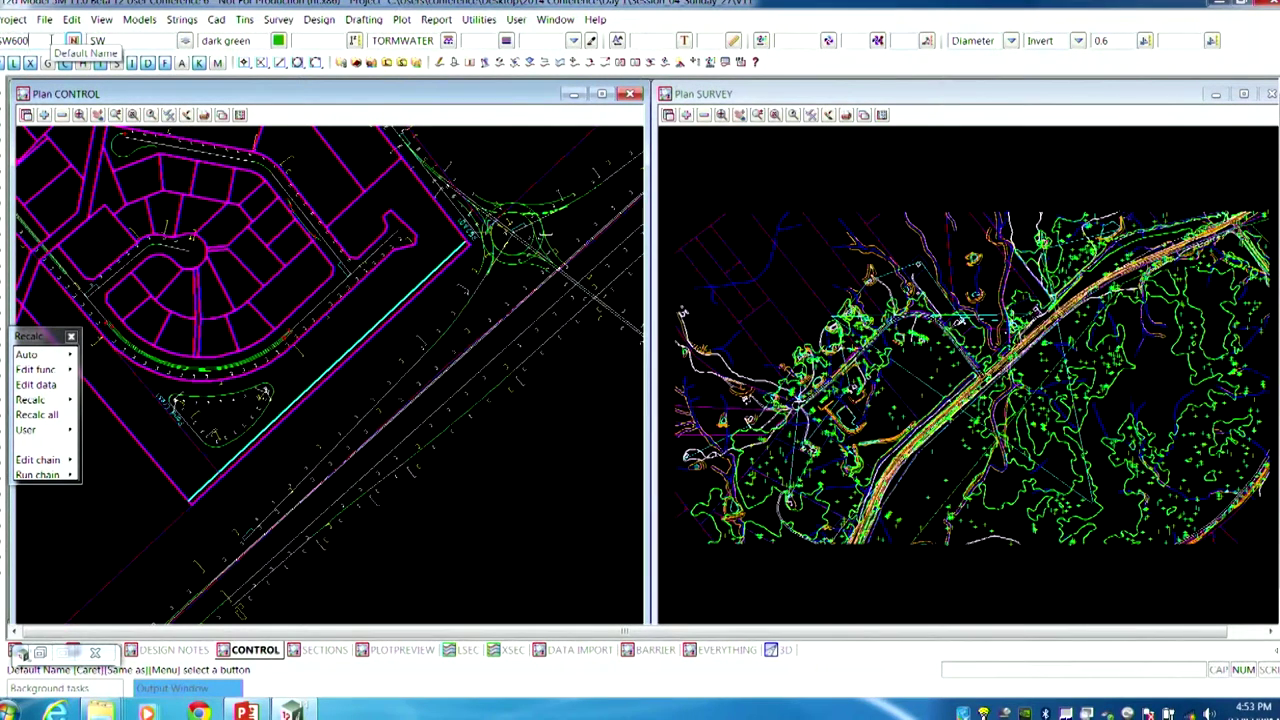
{"action": "key", "text": "Caps_Lock"}
- Complete the default name as SW600RCP, zoom into the diagonal lines and pick one to view its attributes
{"action": "type", "text": "CP"}
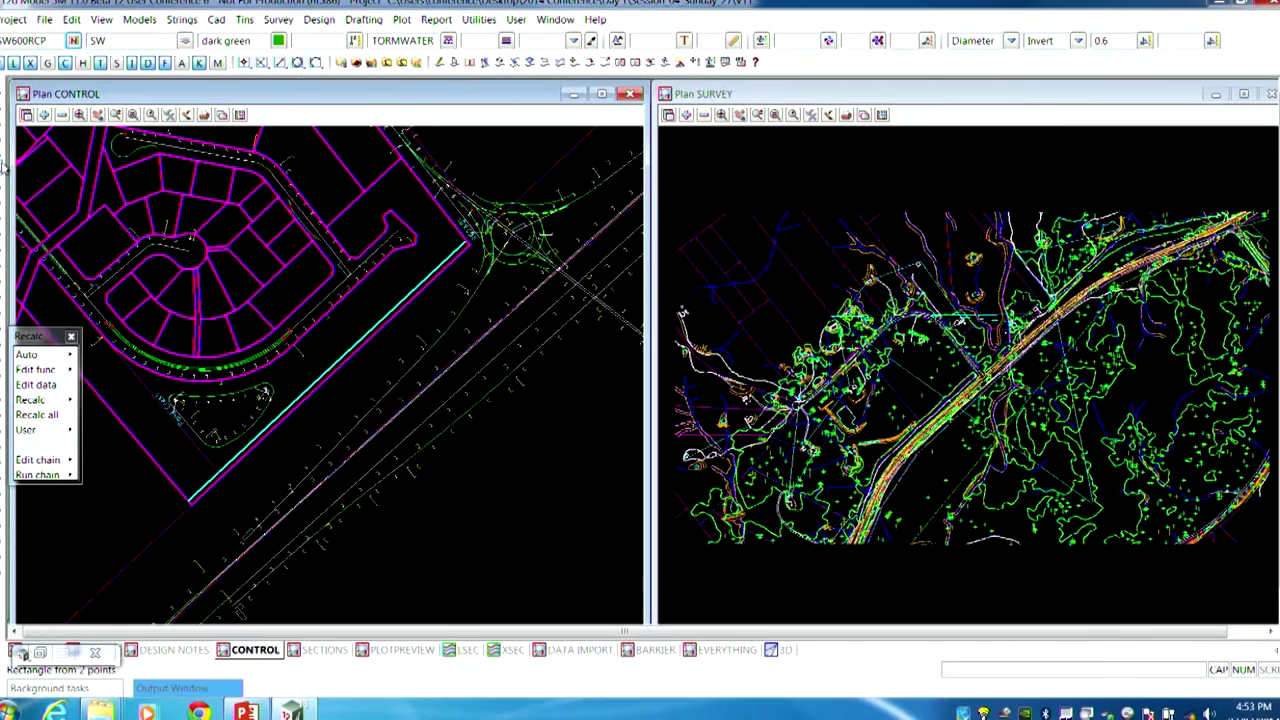
{"action": "left_click", "coordinate": [398, 587]}
{"action": "left_click", "coordinate": [567, 410]}
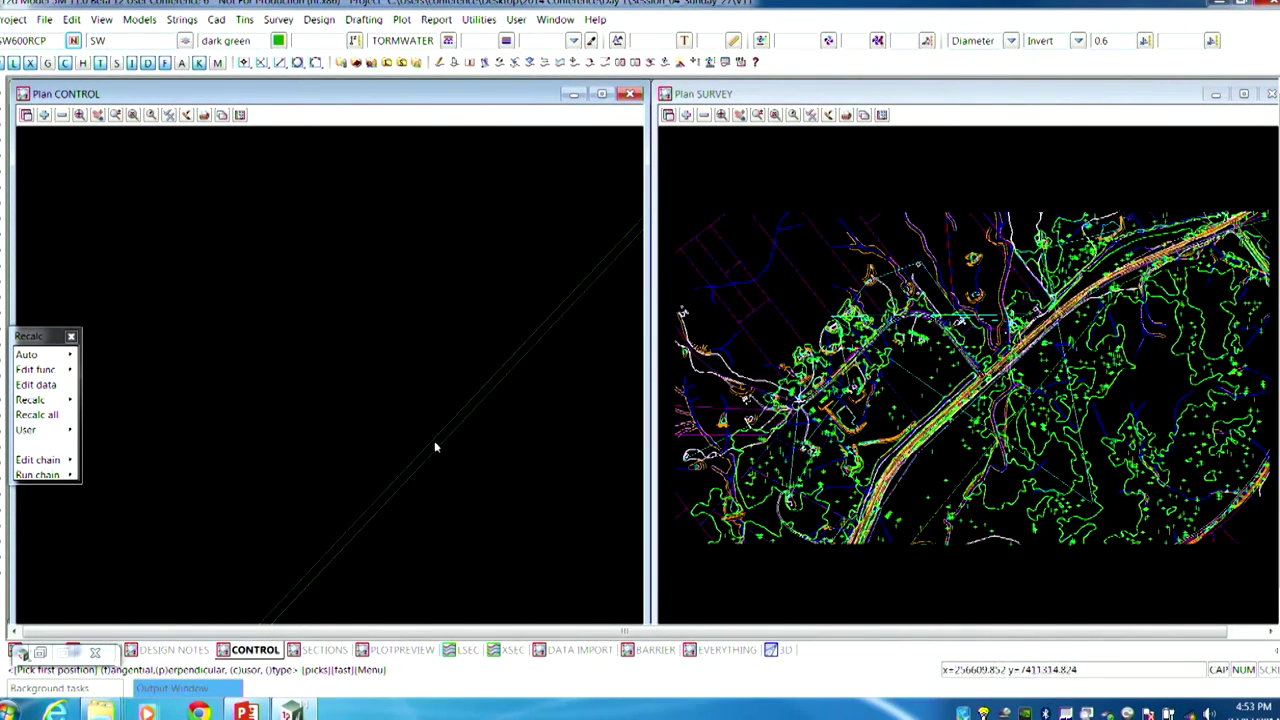
{"action": "left_click", "coordinate": [471, 434]}
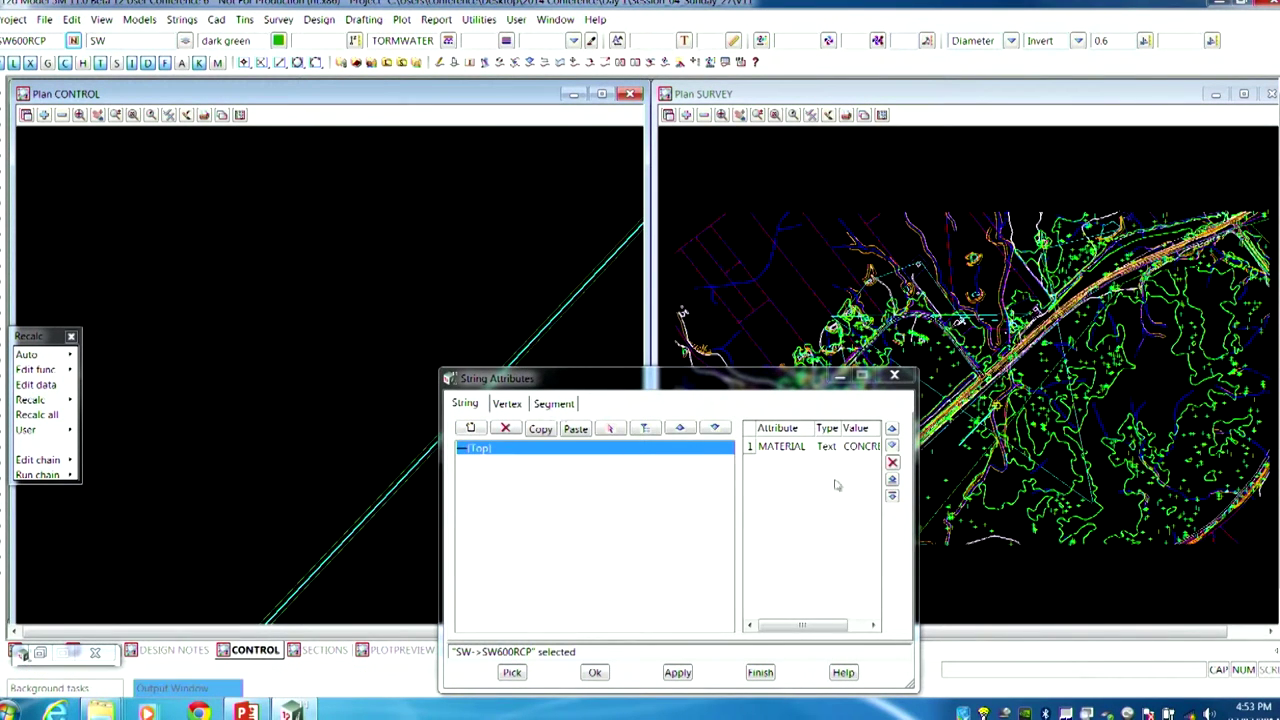
- Widen the String Attributes dialog so the MATERIAL attribute shows in full
{"action": "left_click_drag", "start_coordinate": [912, 515], "coordinate": [1047, 528]}
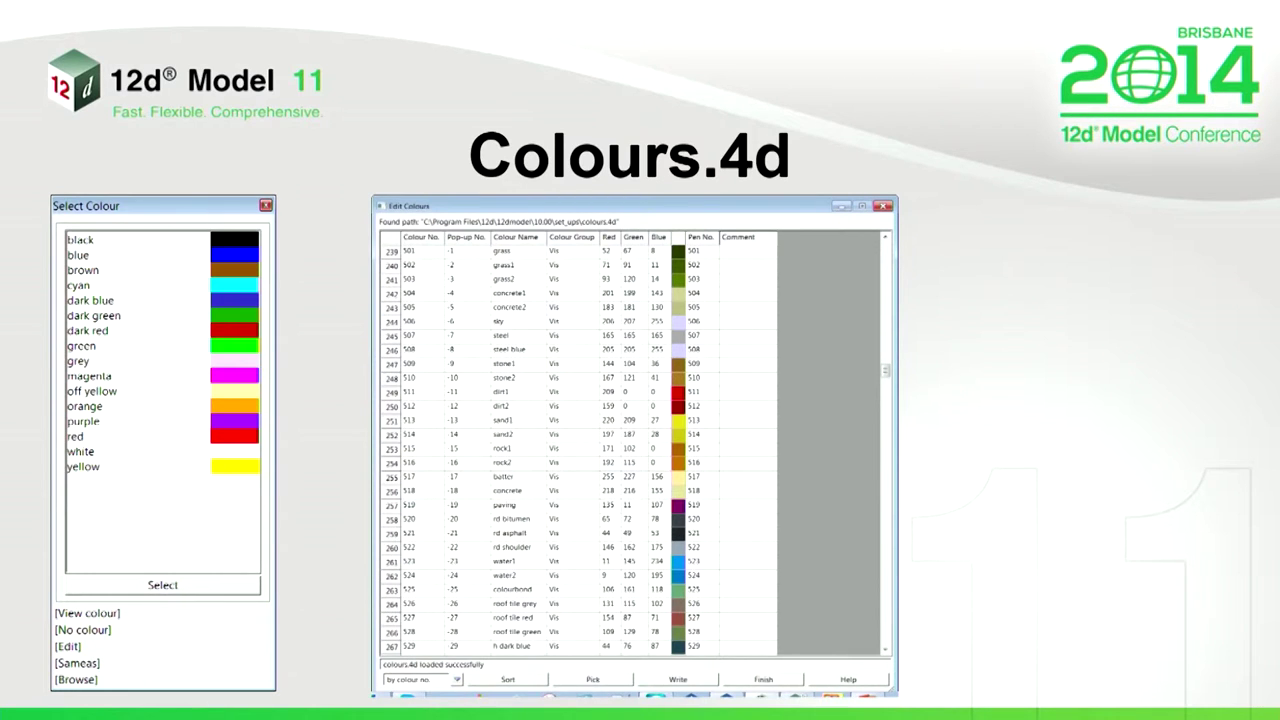
- Switch from the Colours.4d slide show back to 12d Model's CONTROL and SURVEY plan views
{"action": "key", "text": "alt+Tab"}
{"action": "key", "text": "alt+Tab"}
{"action": "key", "text": "alt+Tab"}
{"action": "key", "text": "alt+Tab"}
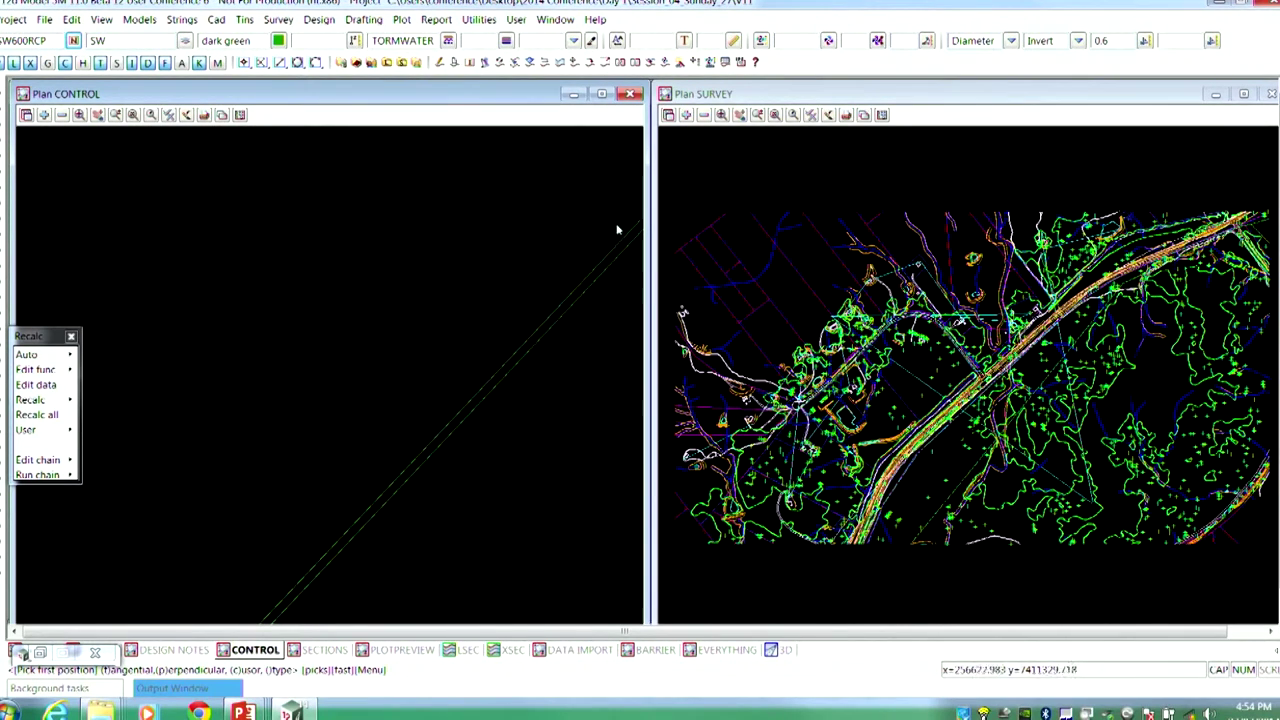
- Browse the full colour library list, then close it
{"action": "left_click", "coordinate": [278, 41]}
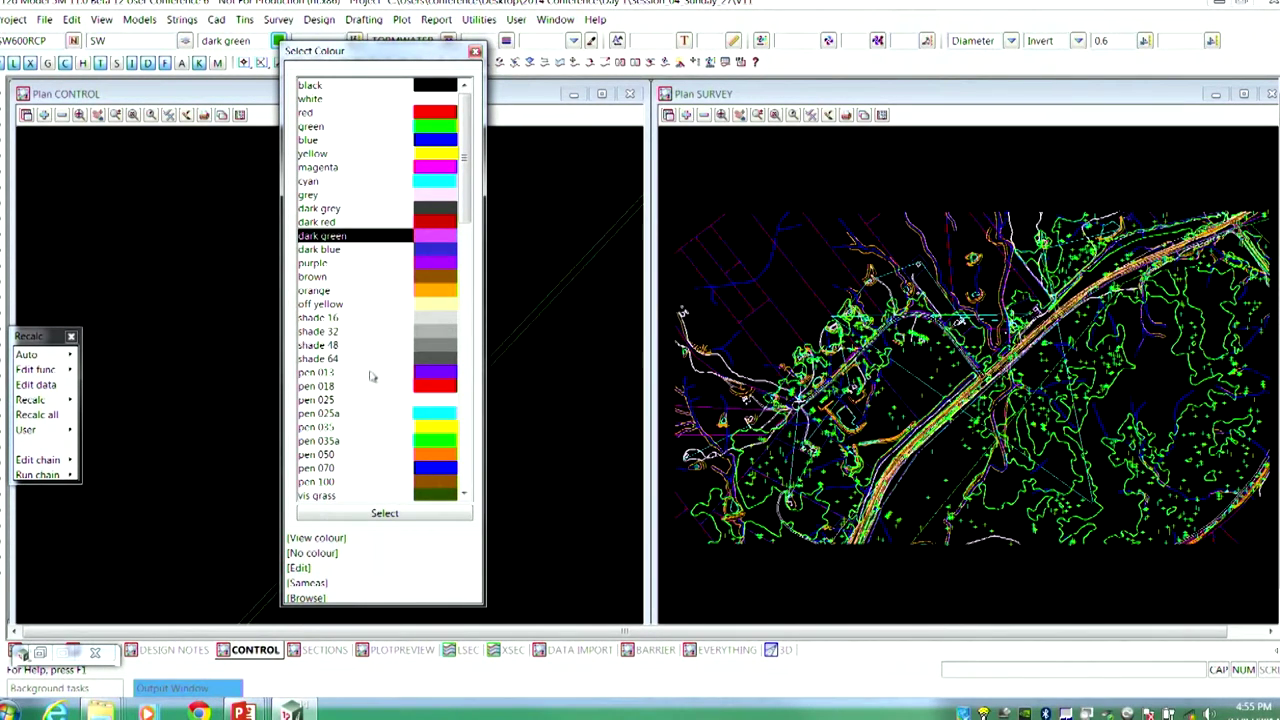
{"action": "left_click_drag", "start_coordinate": [463, 166], "coordinate": [484, 350]}
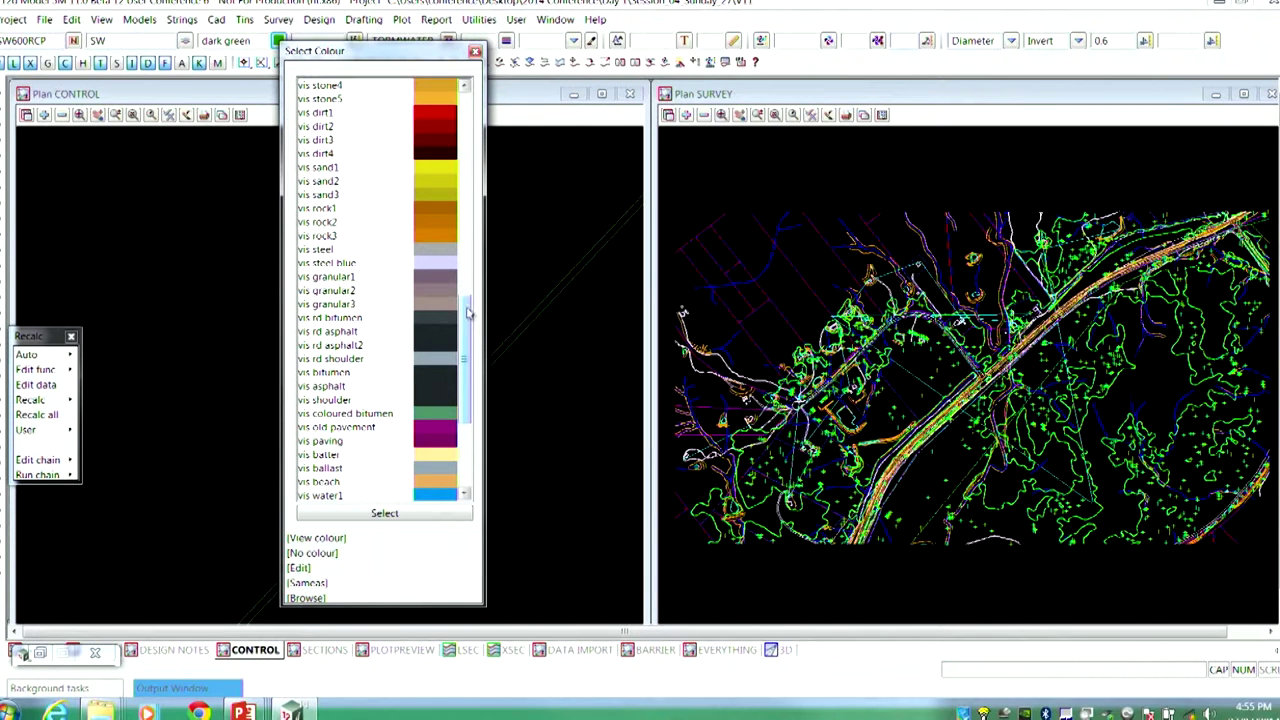
{"action": "left_click", "coordinate": [475, 51]}
- Filter the colours by 'vis', then enter 'green' as the default string colour
{"action": "left_click", "coordinate": [225, 40]}
{"action": "type", "text": "vi"}
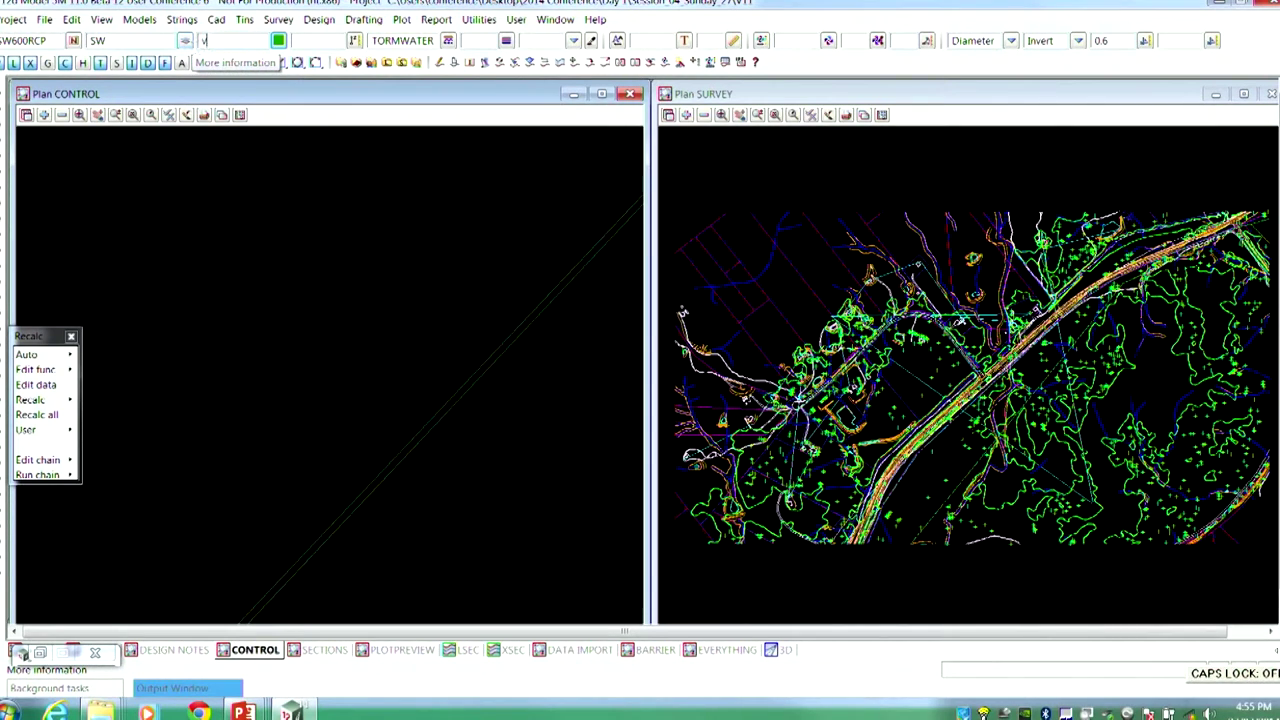
{"action": "type", "text": "s"}
{"action": "left_click", "coordinate": [186, 41]}
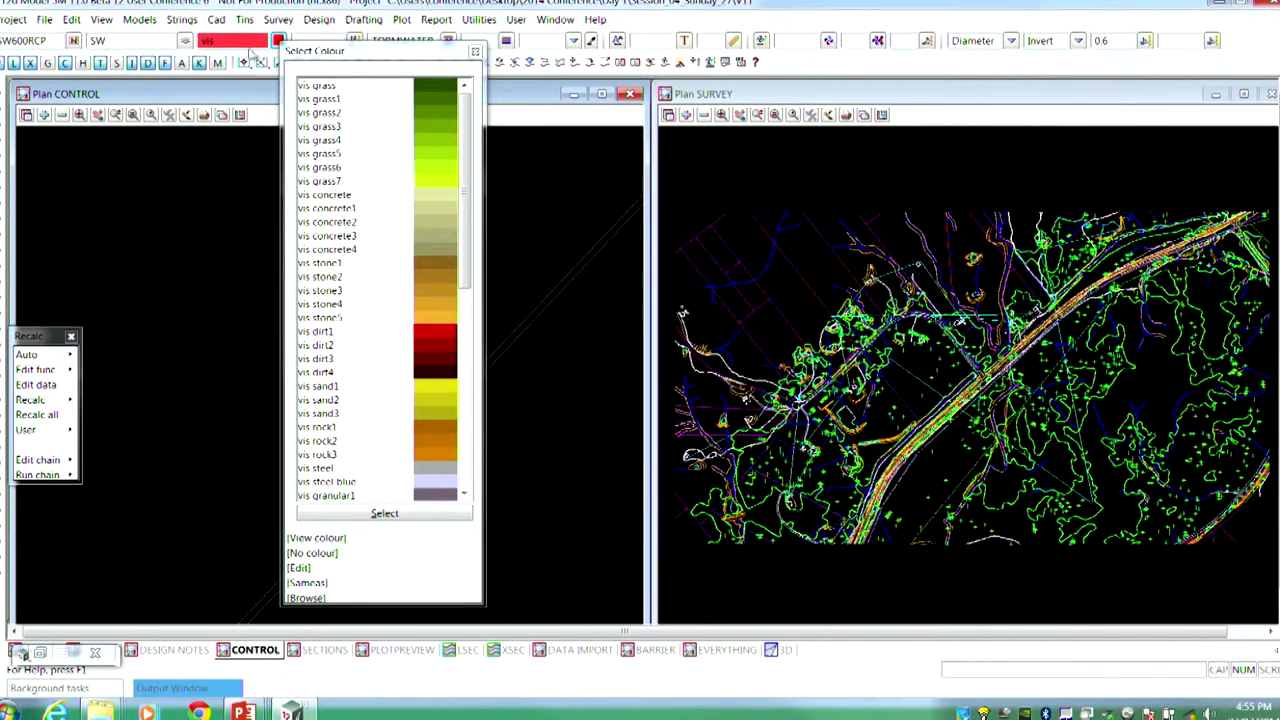
{"action": "left_click", "coordinate": [199, 41]}
{"action": "type", "text": "green"}
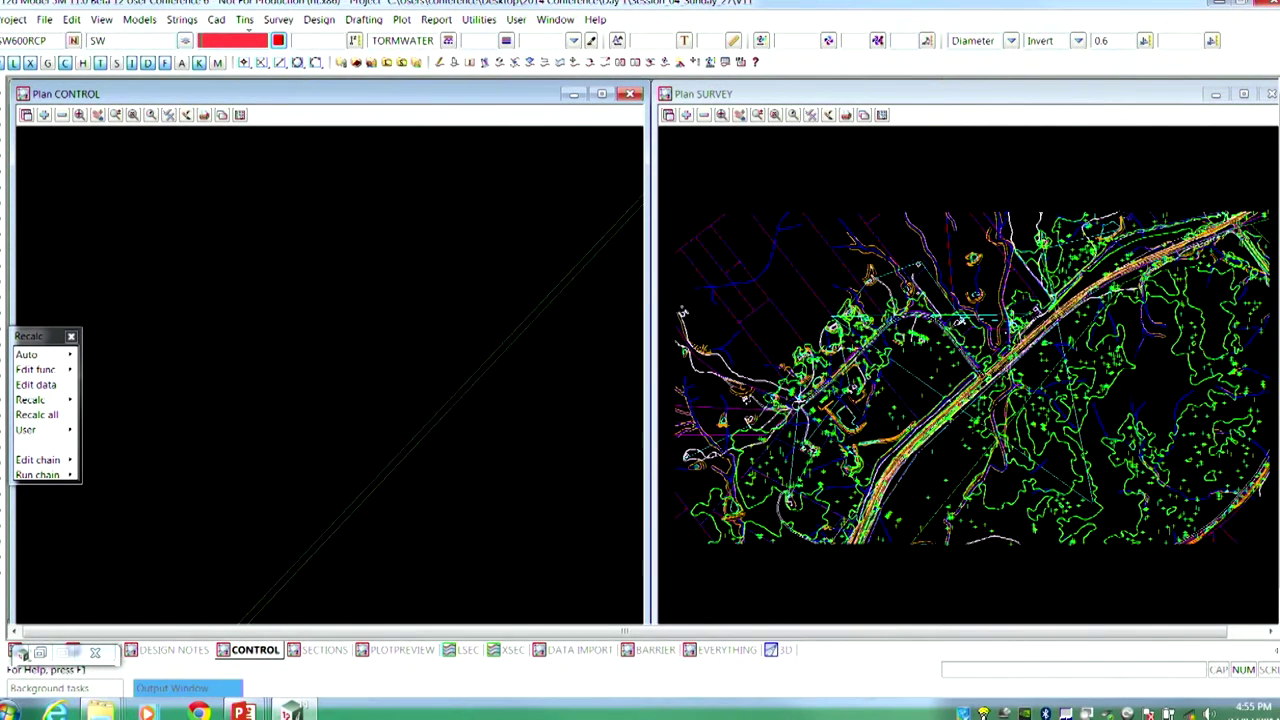
- Open the colours.4d Edit Colours table, move it to the top and enlarge it
{"action": "left_click_drag", "start_coordinate": [464, 157], "coordinate": [478, 280]}
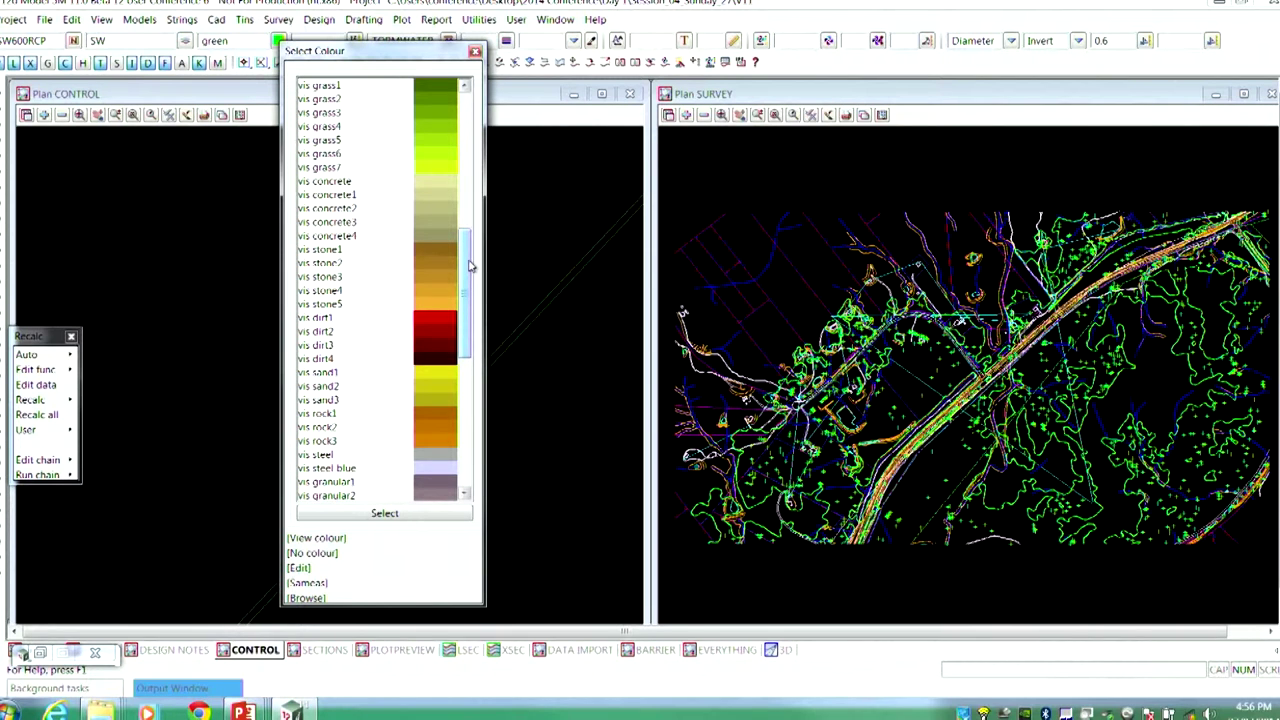
{"action": "left_click", "coordinate": [300, 567]}
{"action": "left_click_drag", "start_coordinate": [685, 341], "coordinate": [609, 100]}
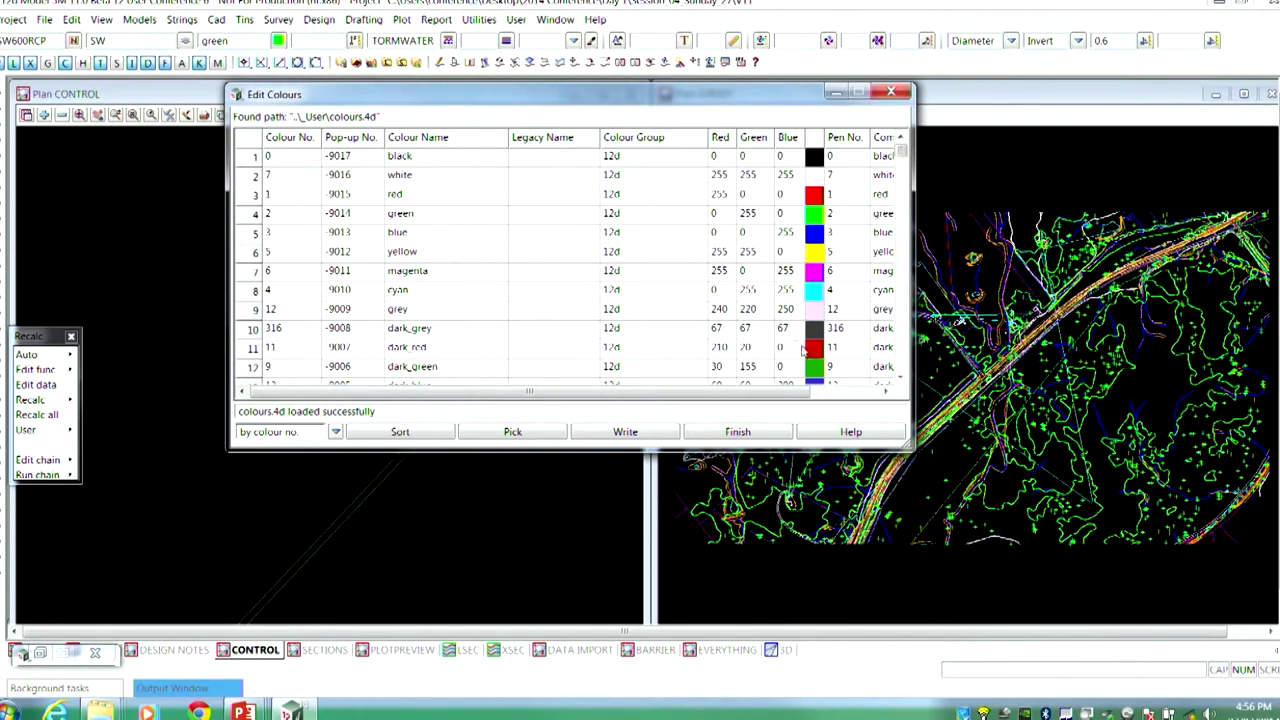
{"action": "left_click_drag", "start_coordinate": [910, 451], "coordinate": [1040, 588]}
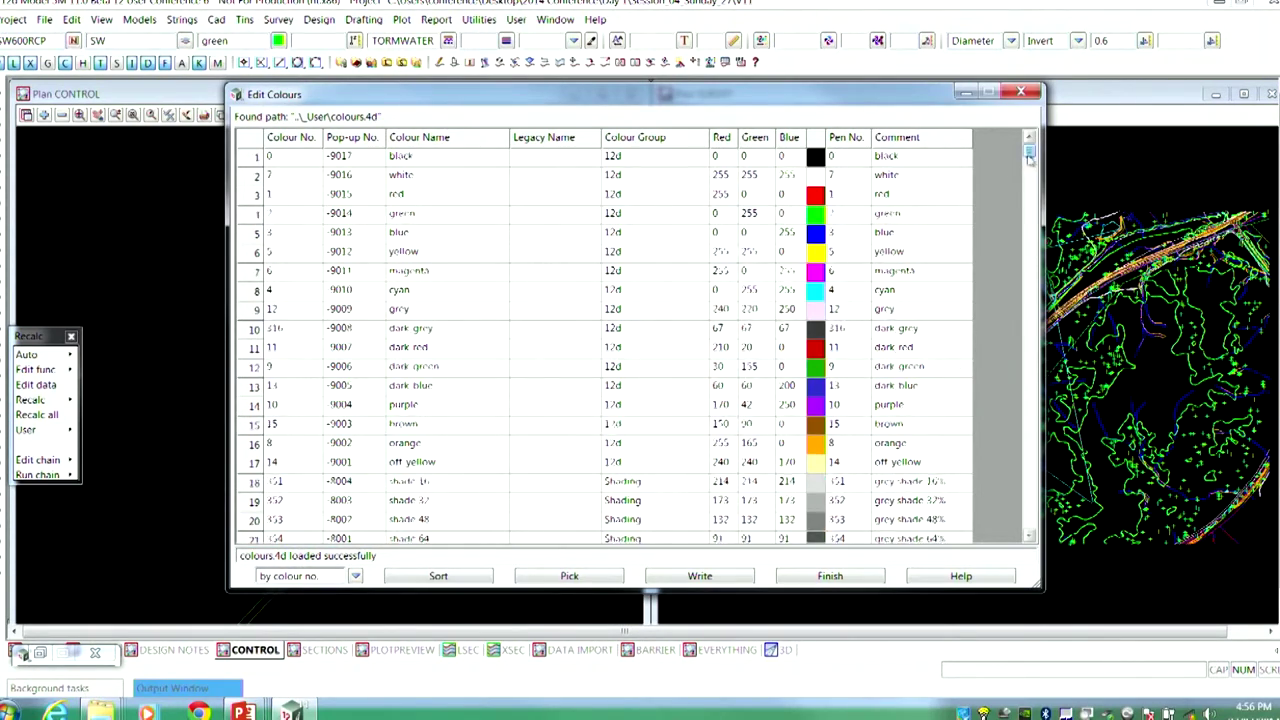
- Compare vis coloured bitumen with its legacy name coloured bitumen, then finish the editor
{"action": "scroll", "coordinate": [1029, 158], "scroll_direction": "down", "scroll_amount": 20}
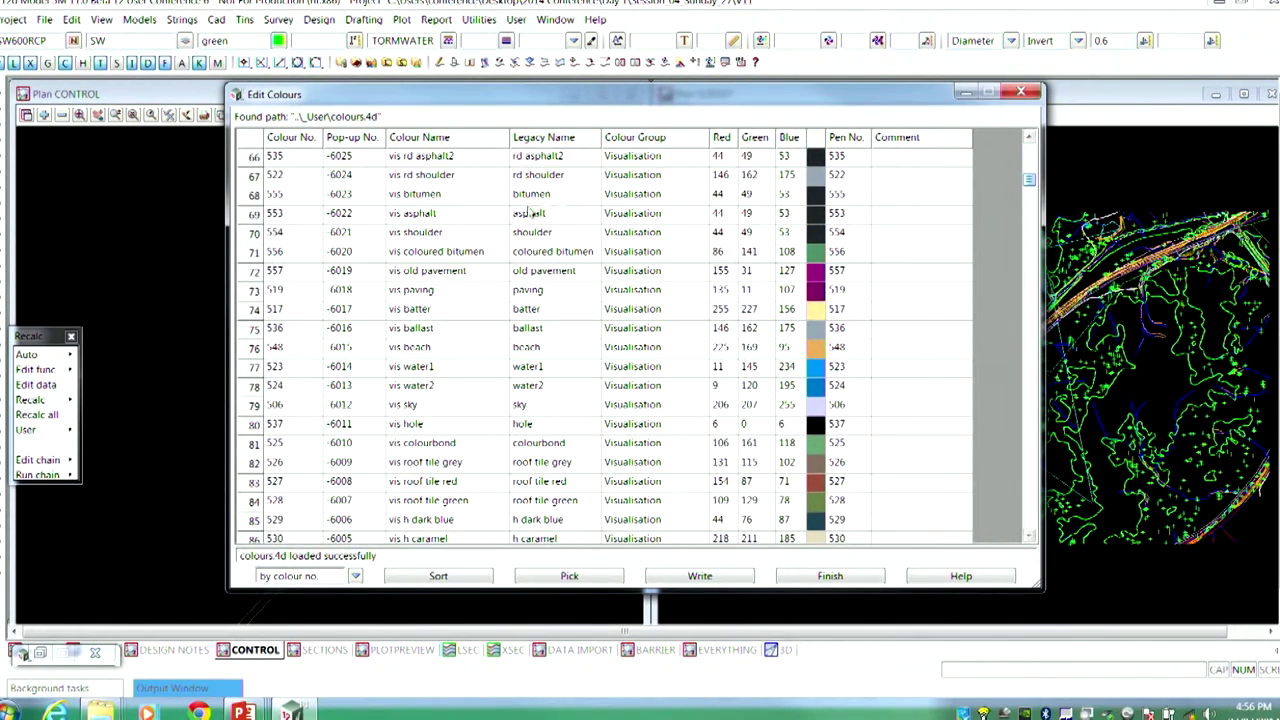
{"action": "left_click", "coordinate": [420, 255]}
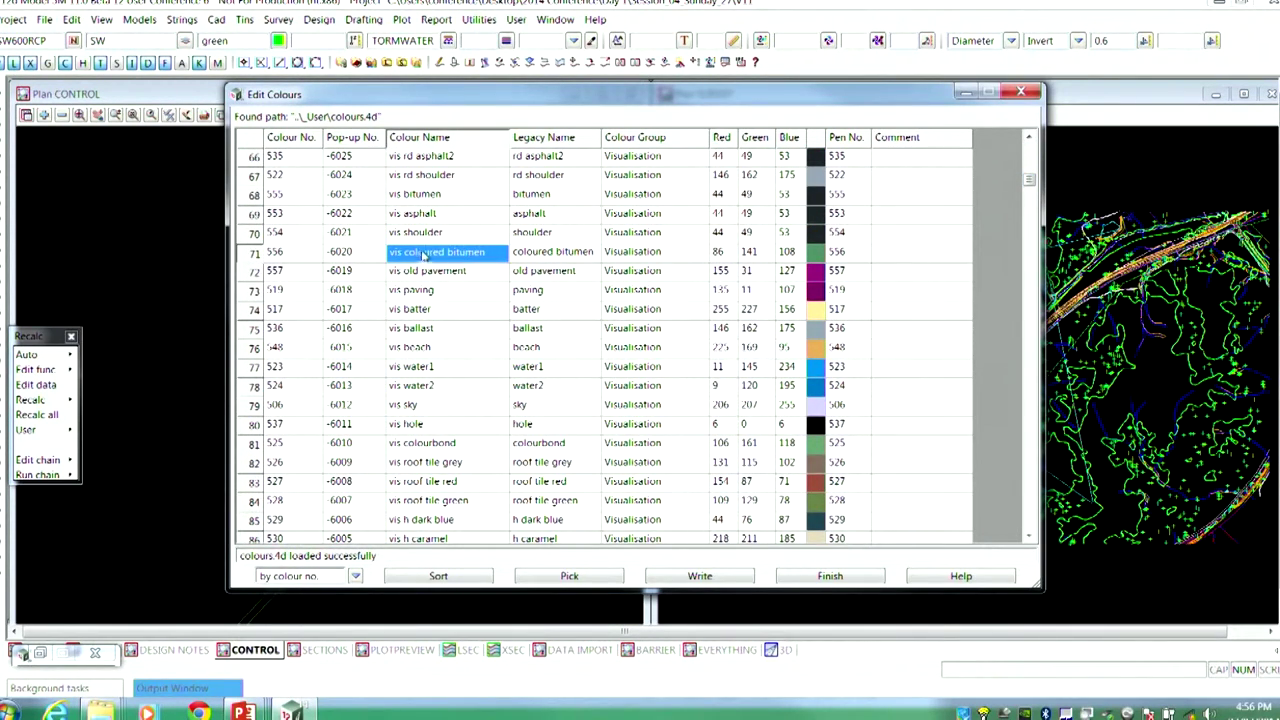
{"action": "left_click", "coordinate": [558, 256]}
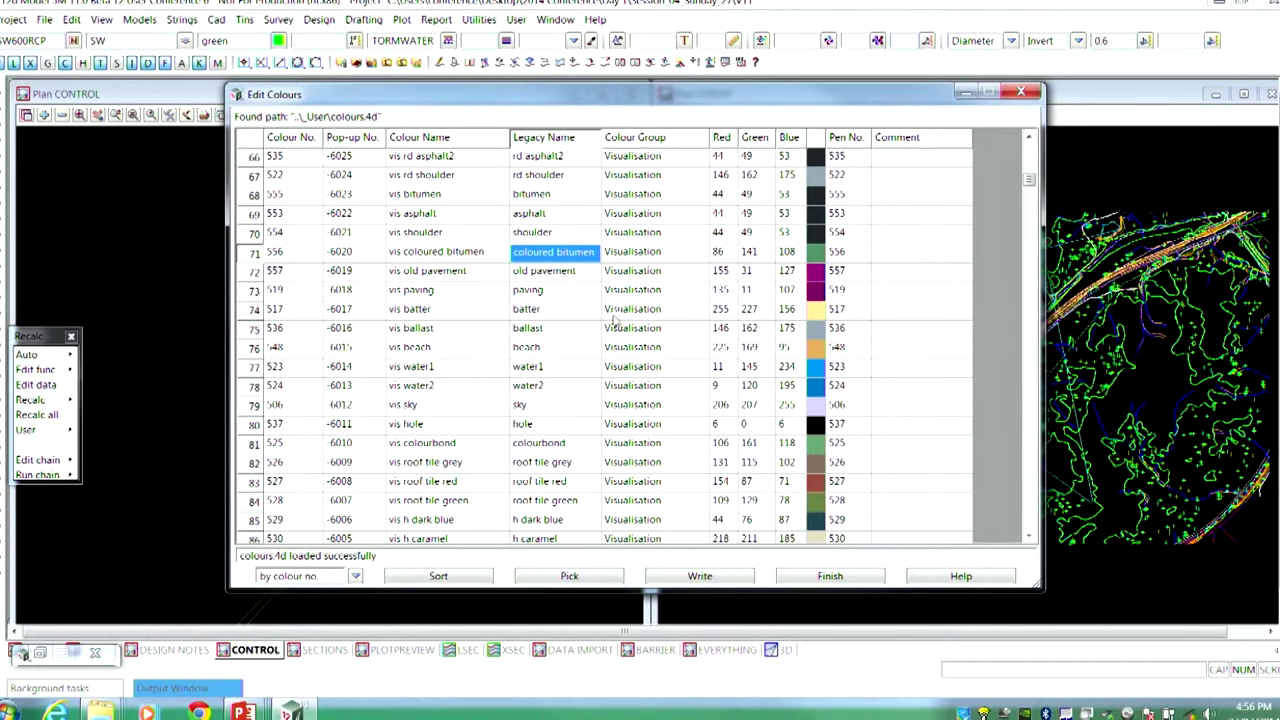
{"action": "left_click", "coordinate": [829, 577]}
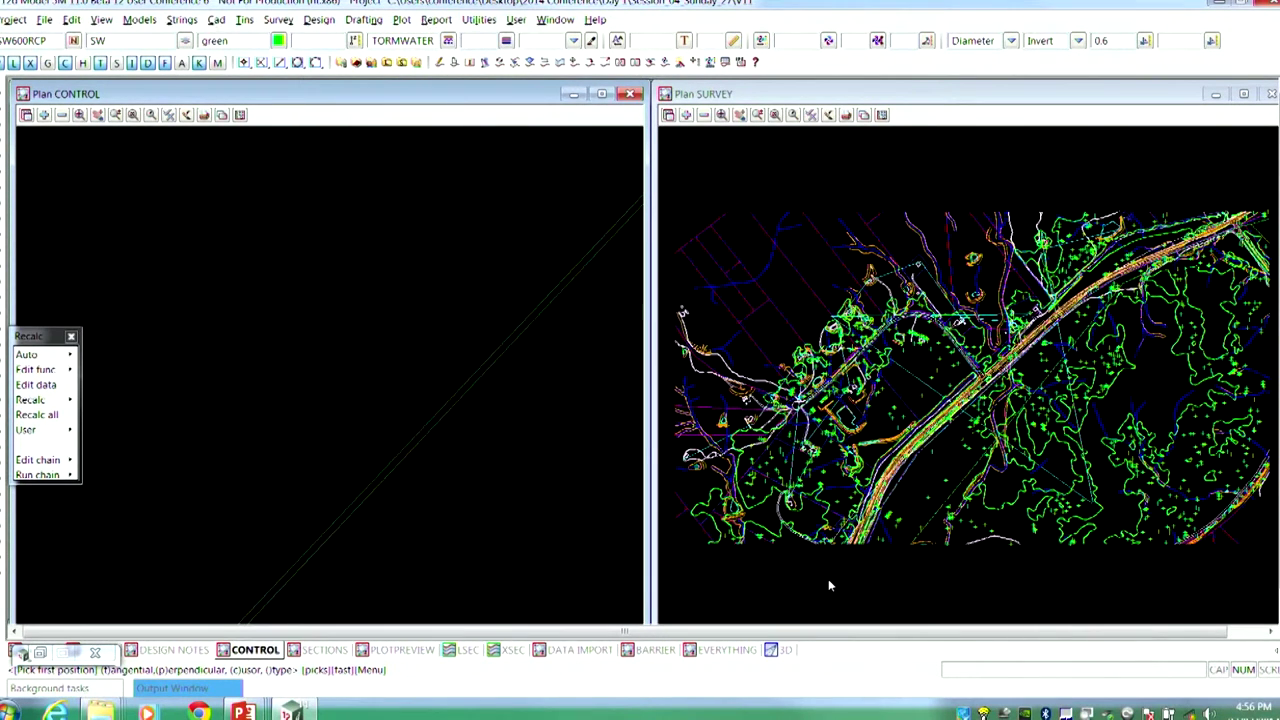
- View the Linestyle.4d and Symbols.4d slide, then return to 12d Model's plan views
{"action": "key", "text": "alt+Tab"}
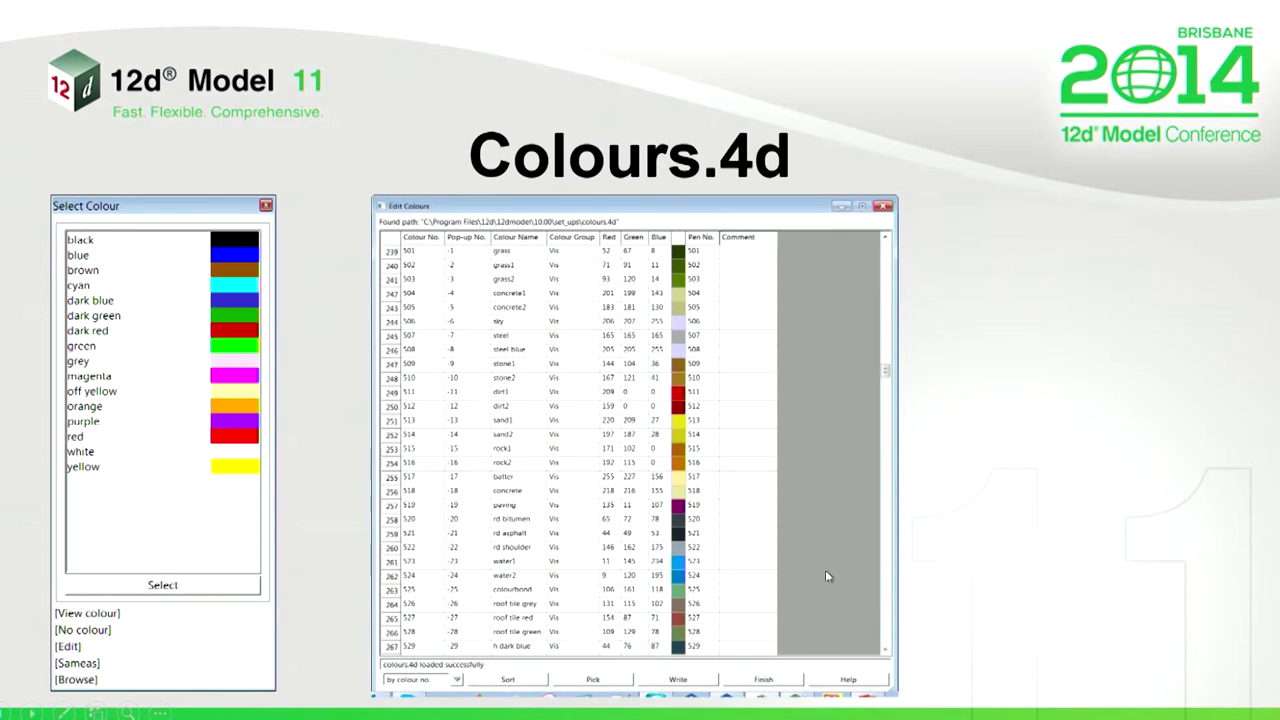
{"action": "left_click", "coordinate": [820, 535]}
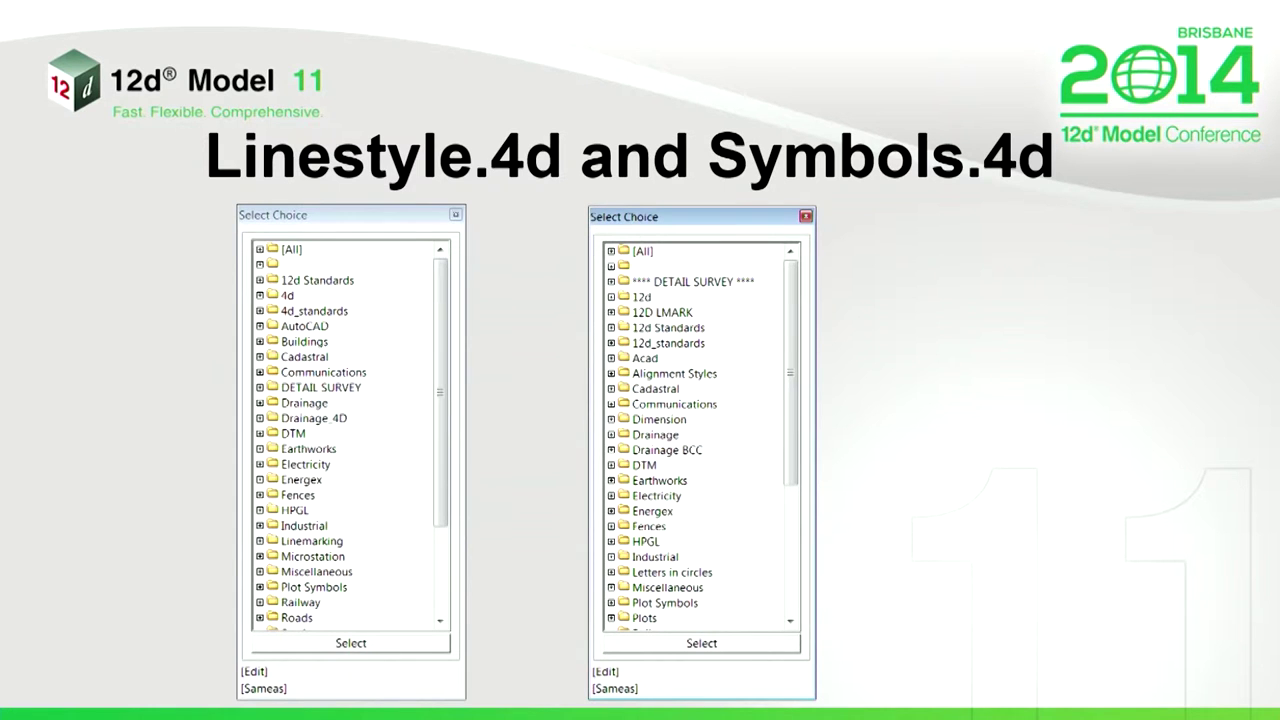
{"action": "key", "text": "alt+Tab"}
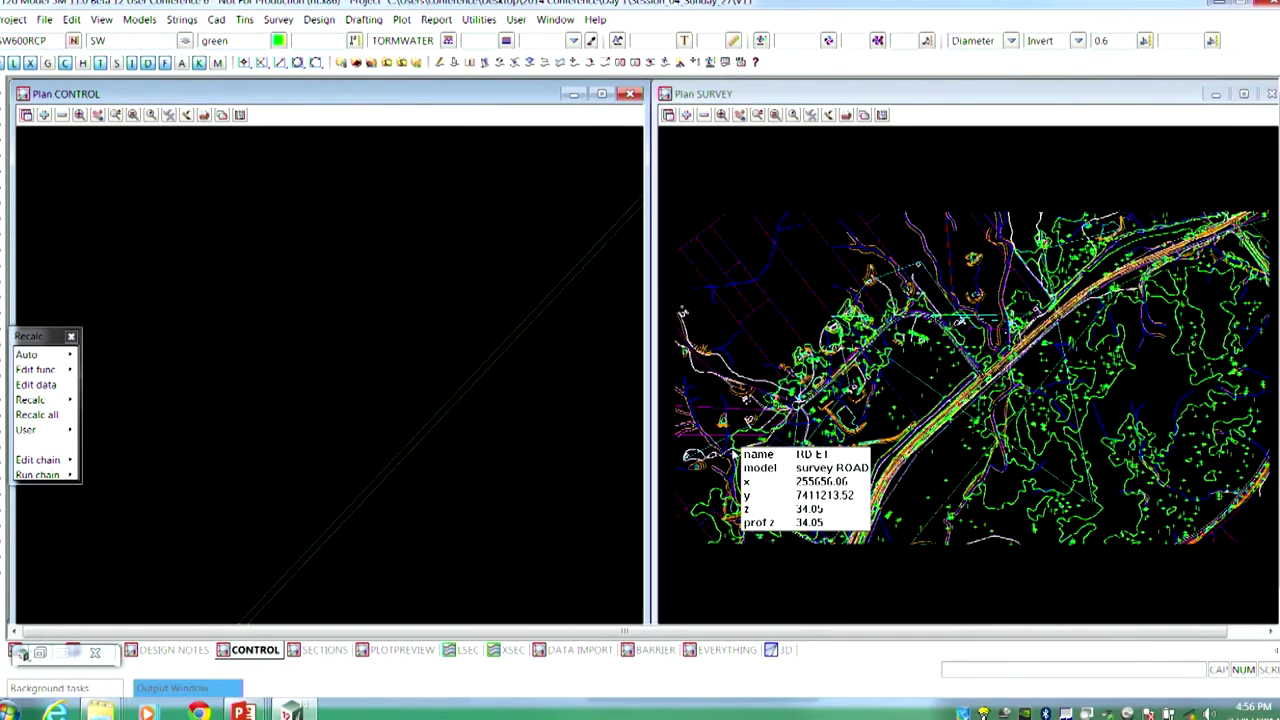
- Open the linestyle and symbol Select Choice lists side by side over Plan CONTROL
{"action": "left_click", "coordinate": [448, 40]}
{"action": "left_click_drag", "start_coordinate": [506, 54], "coordinate": [344, 86]}
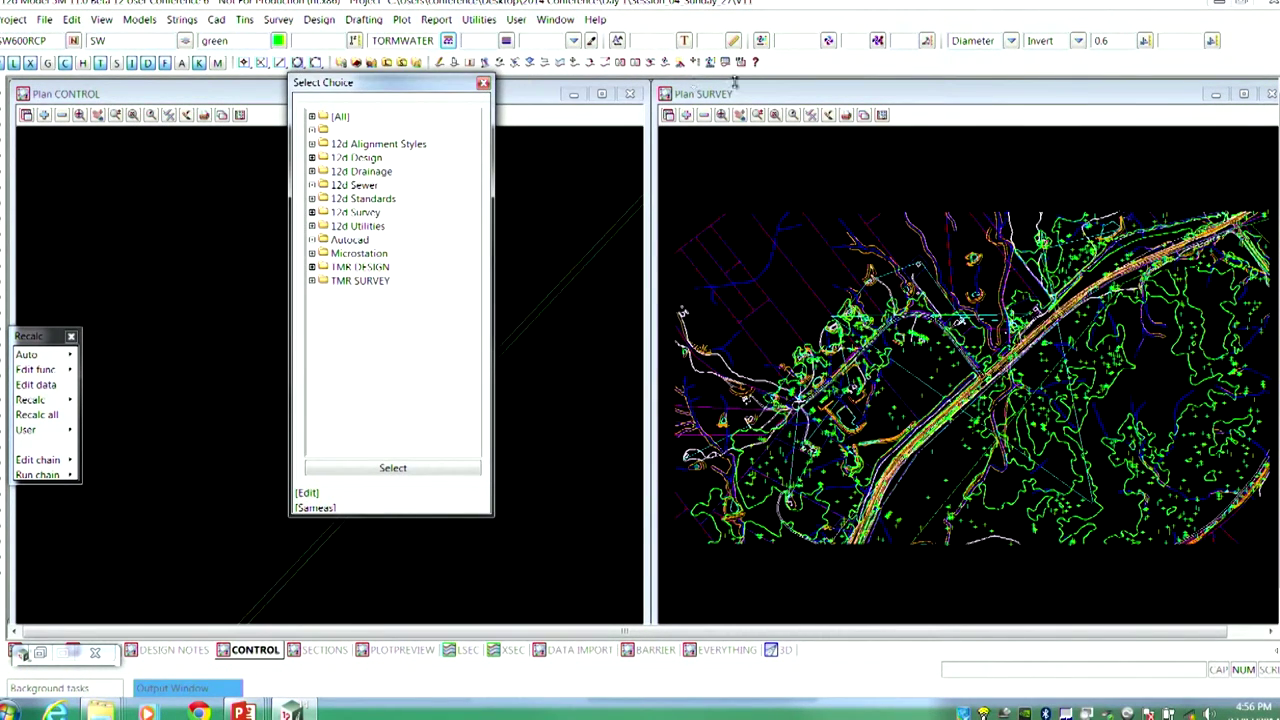
{"action": "left_click", "coordinate": [828, 40]}
{"action": "left_click_drag", "start_coordinate": [854, 44], "coordinate": [646, 88]}
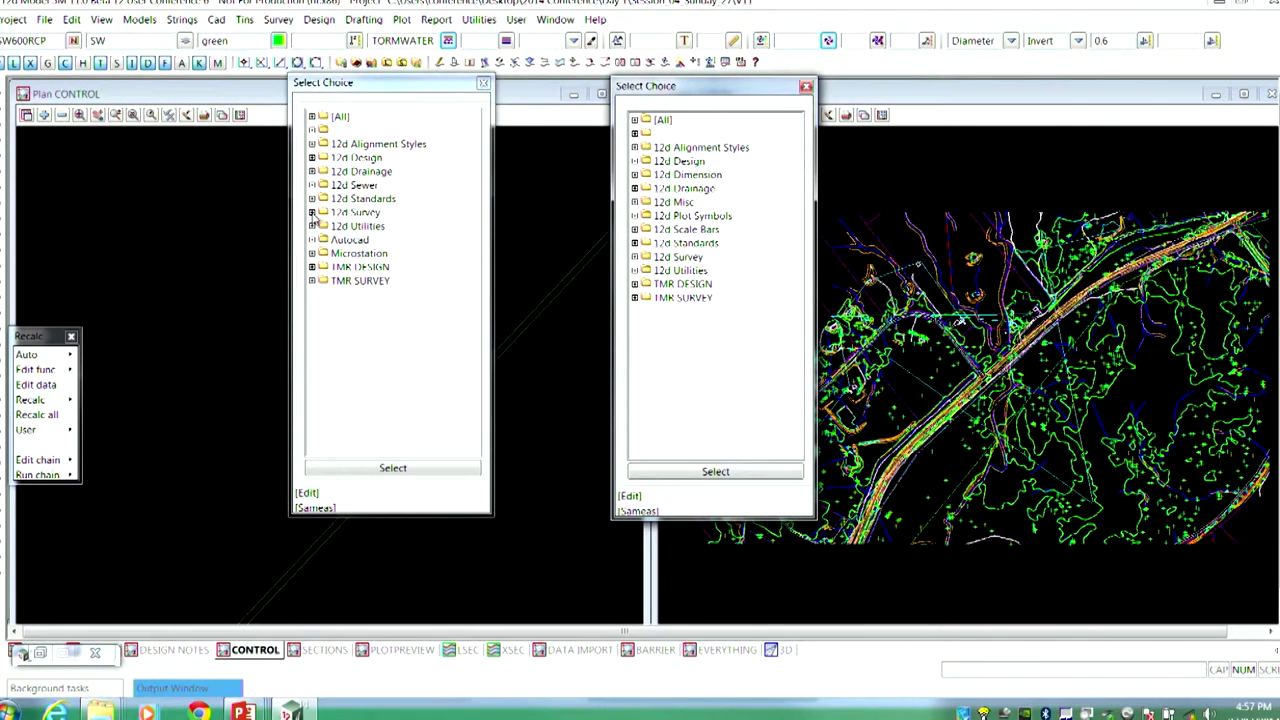
- Expand the 12d Survey, Fence, 12d Utilities and TMR SURVEY linestyle folders, then show the Astyles.4d slide
{"action": "left_click", "coordinate": [312, 213]}
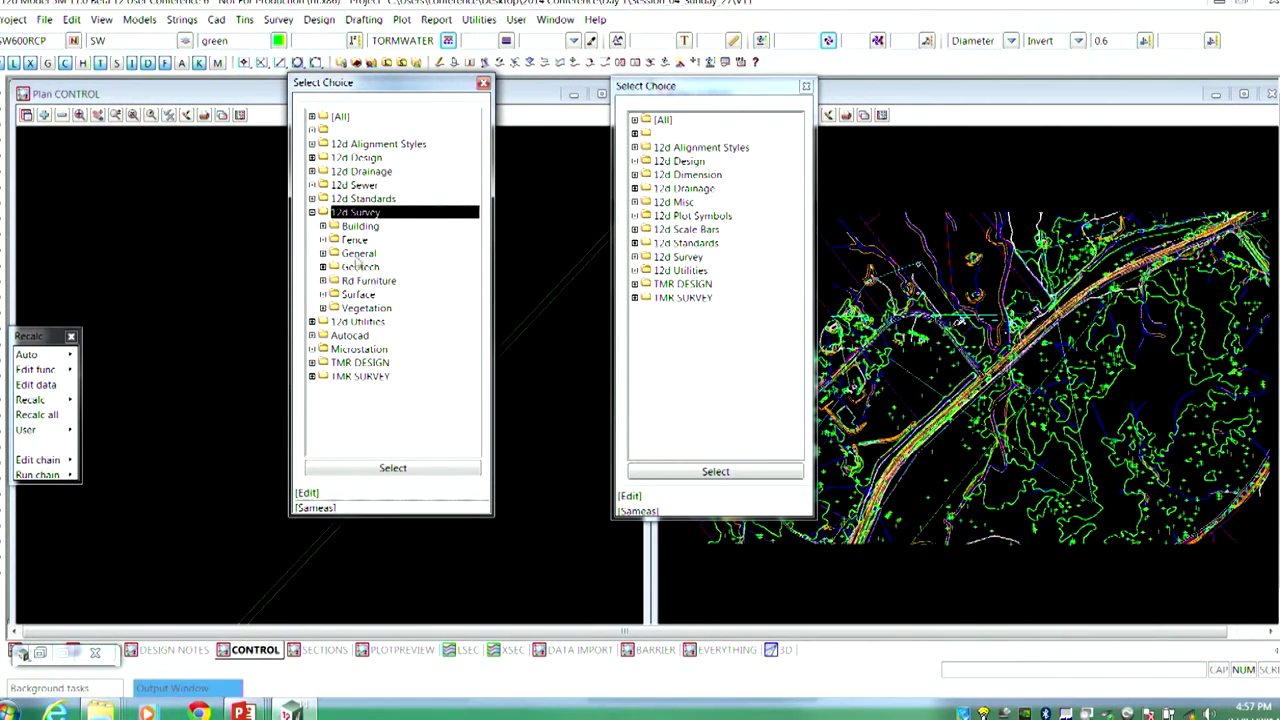
{"action": "left_click", "coordinate": [323, 241]}
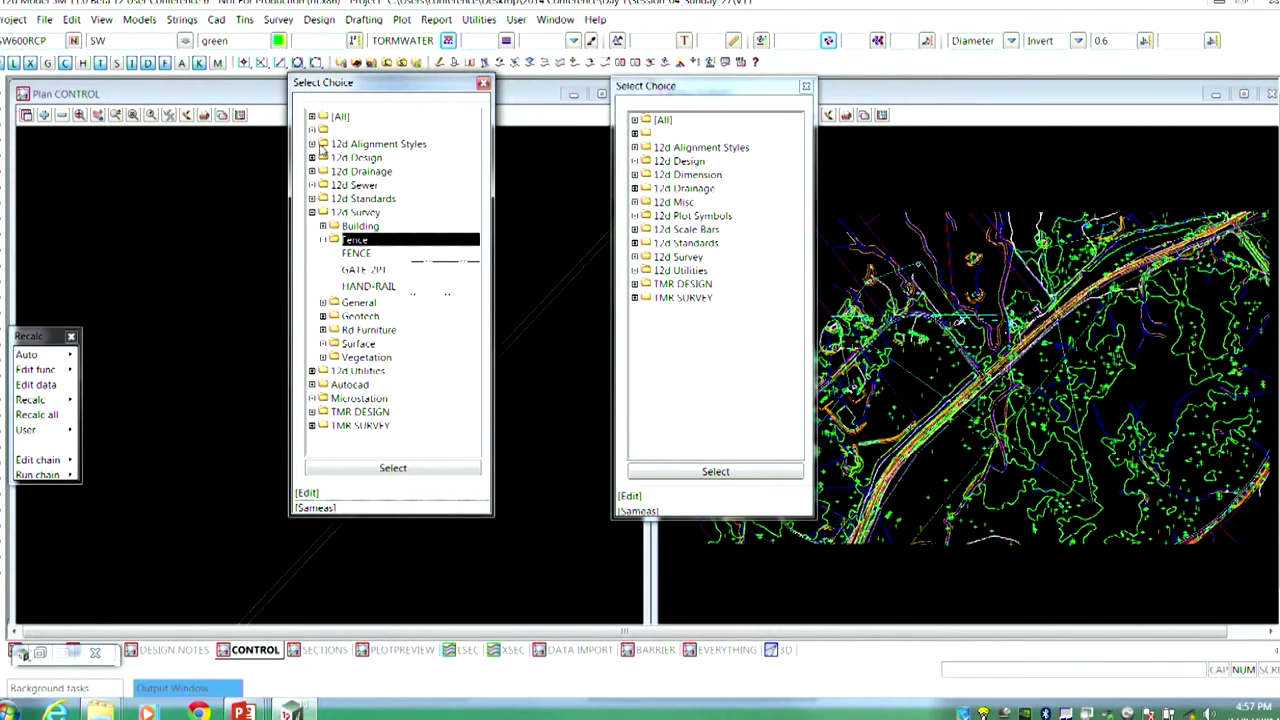
{"action": "left_click", "coordinate": [320, 370]}
{"action": "scroll", "coordinate": [348, 316], "scroll_direction": "down", "scroll_amount": 2}
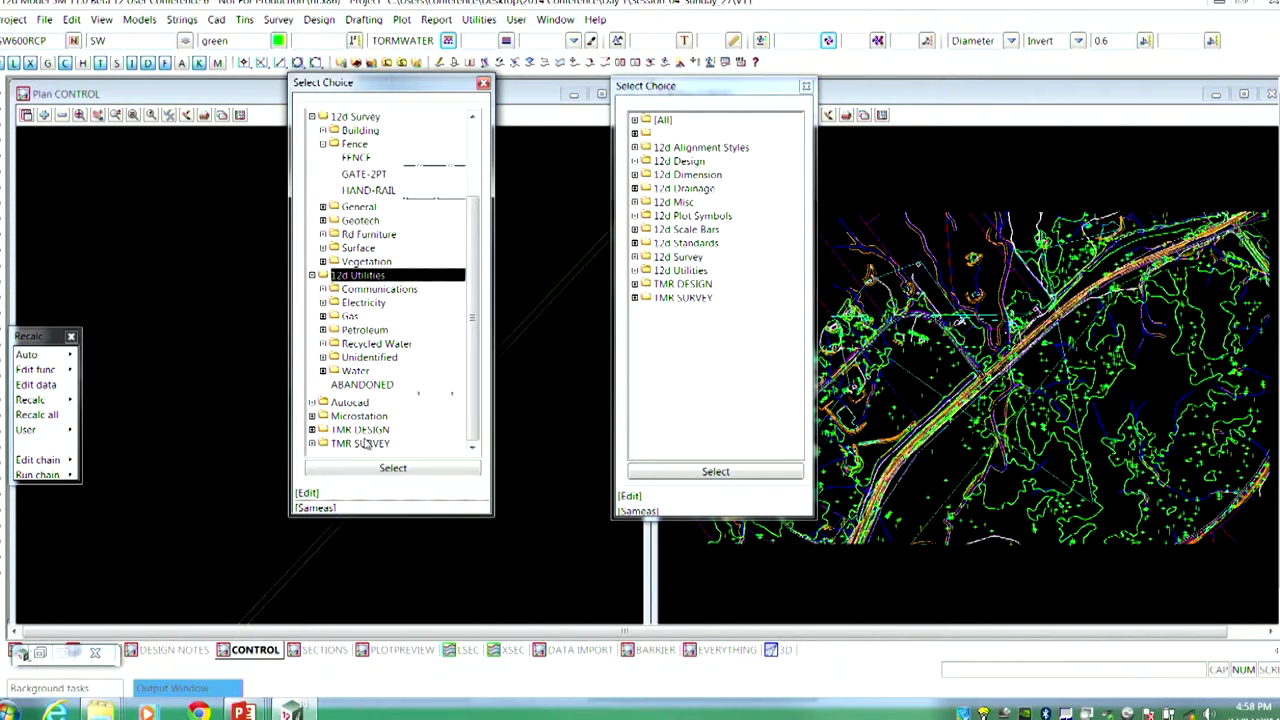
{"action": "left_click", "coordinate": [313, 443]}
{"action": "scroll", "coordinate": [356, 384], "scroll_direction": "down", "scroll_amount": 3}
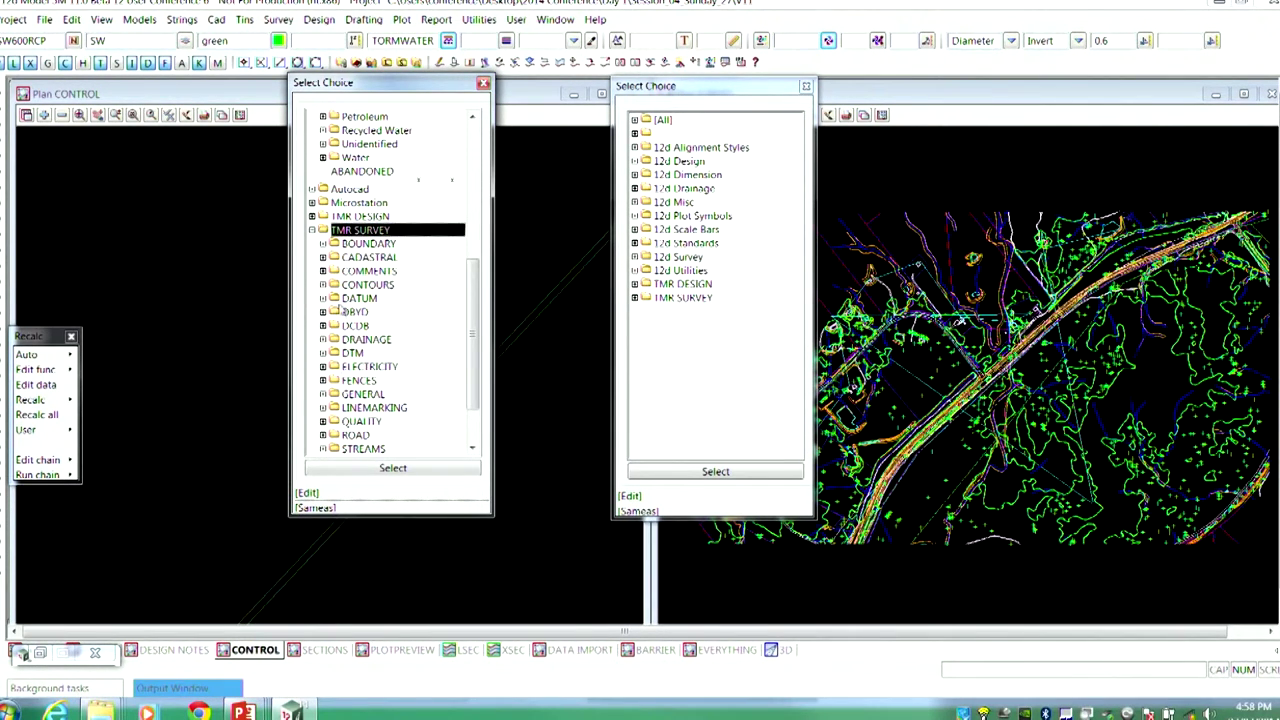
{"action": "scroll", "coordinate": [378, 284], "scroll_direction": "down", "scroll_amount": 3}
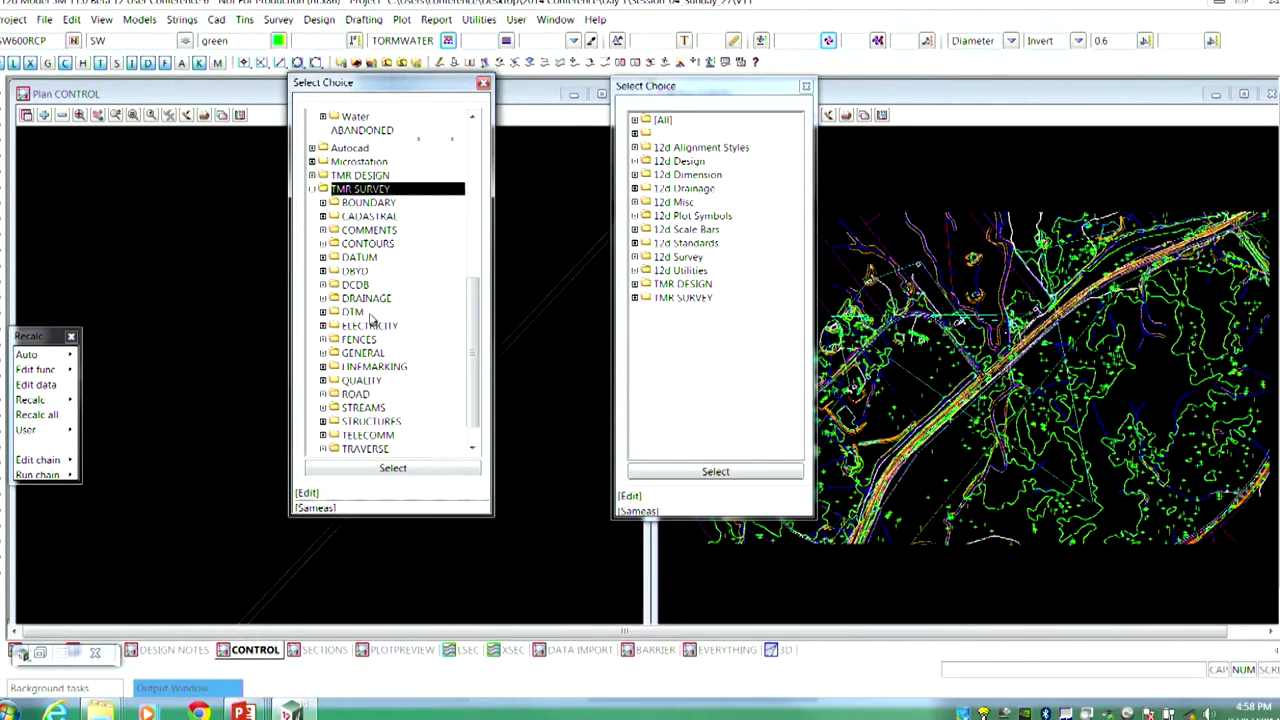
{"action": "key", "text": "alt+Tab"}
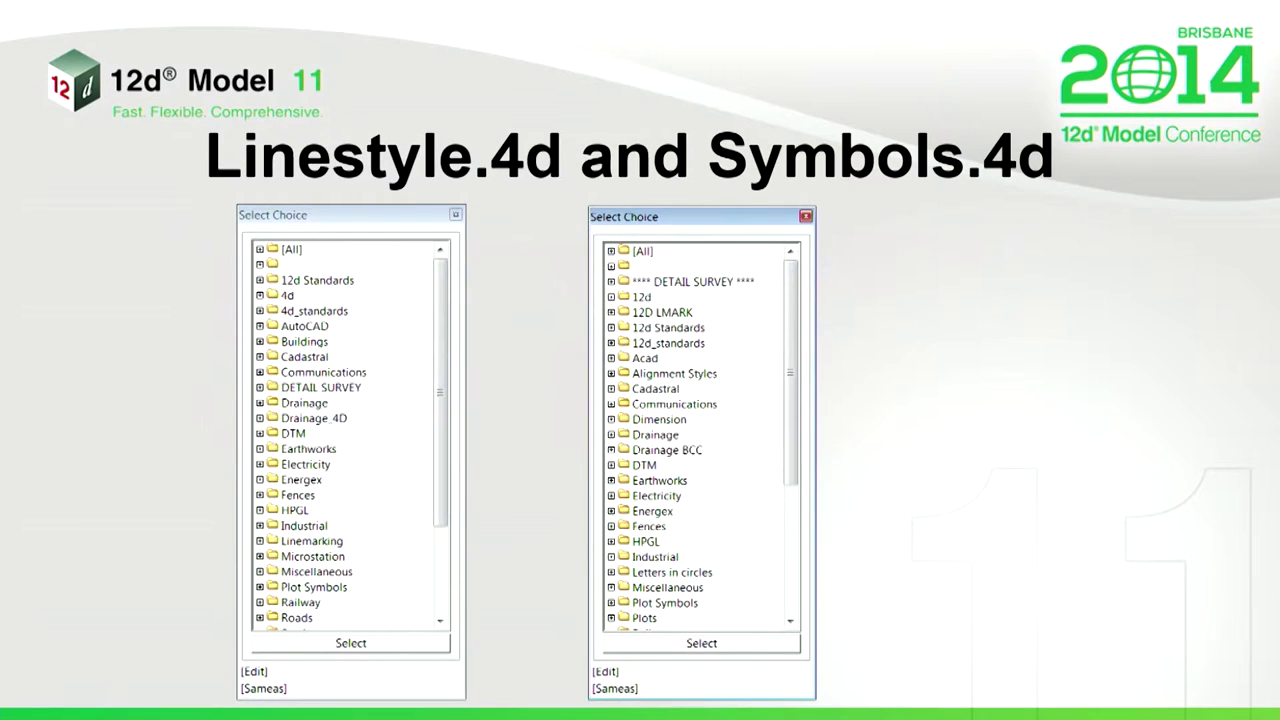
{"action": "key", "text": "Right"}
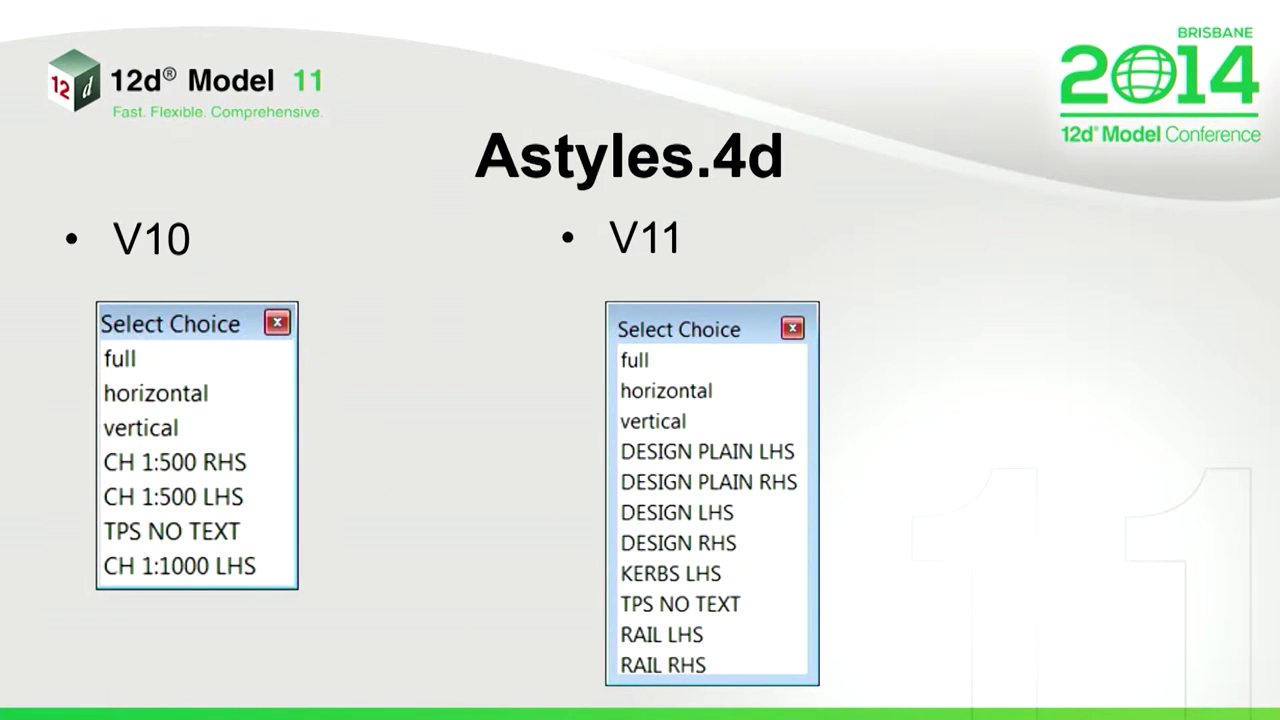